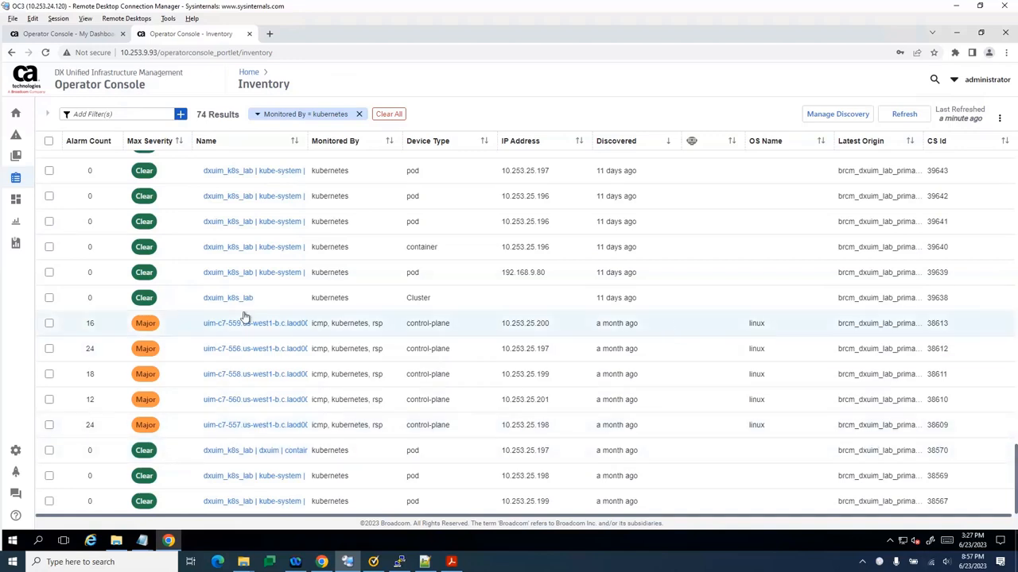
- Open the Groups page and expand the tree through Cloud Native and Kubernetes down to the Clusters group's members
click(35, 162)
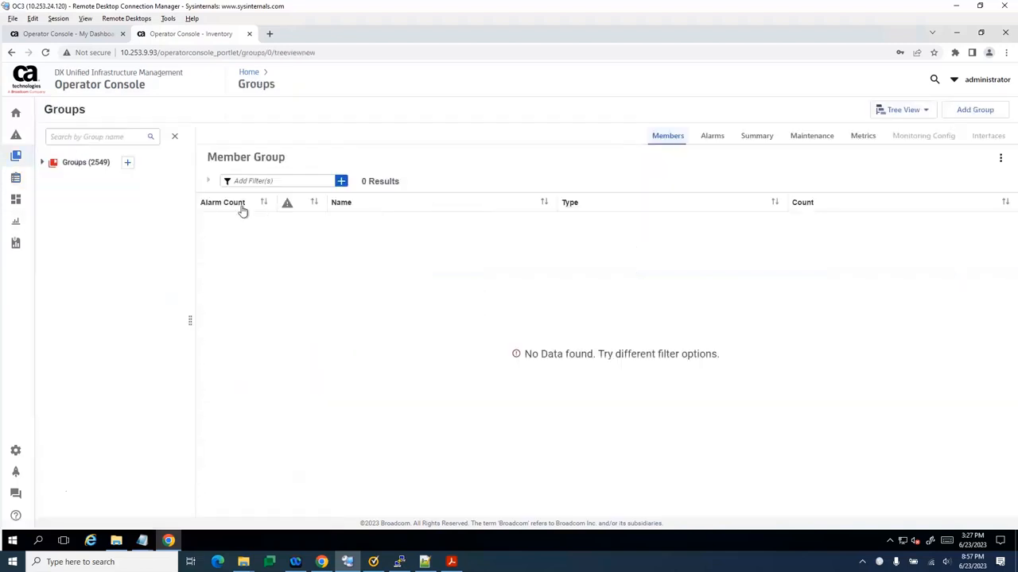
click(76, 167)
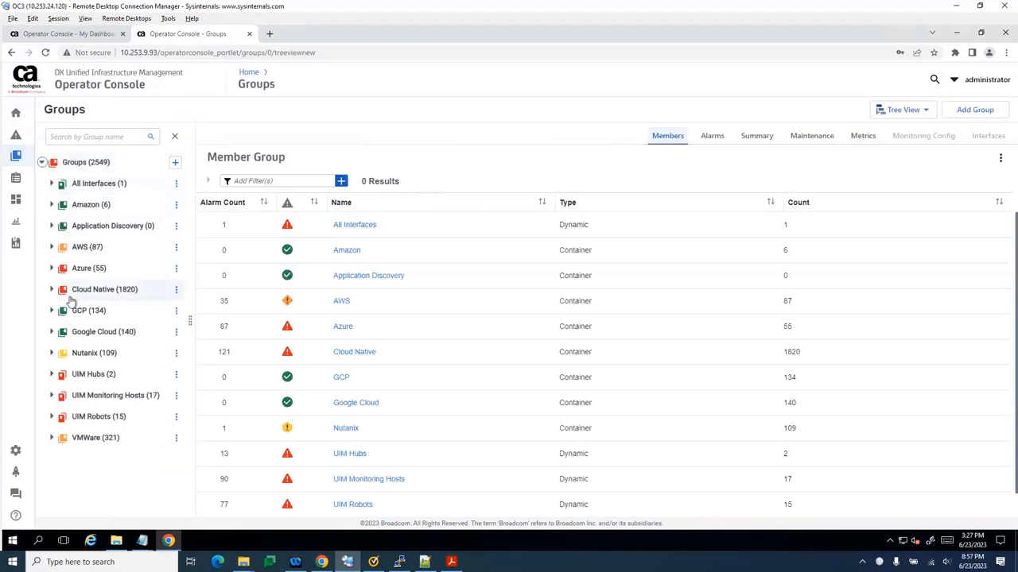
click(51, 291)
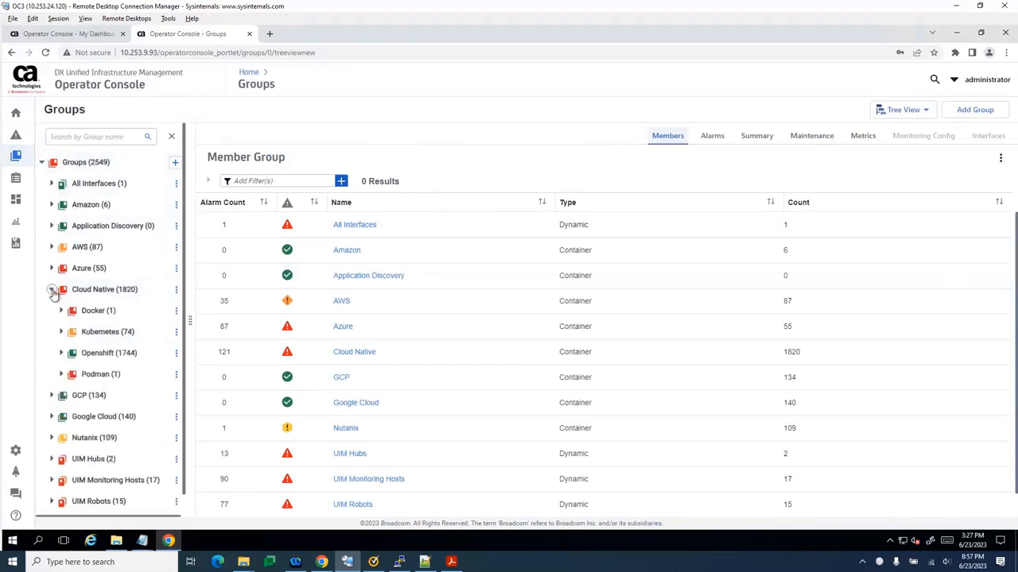
click(62, 332)
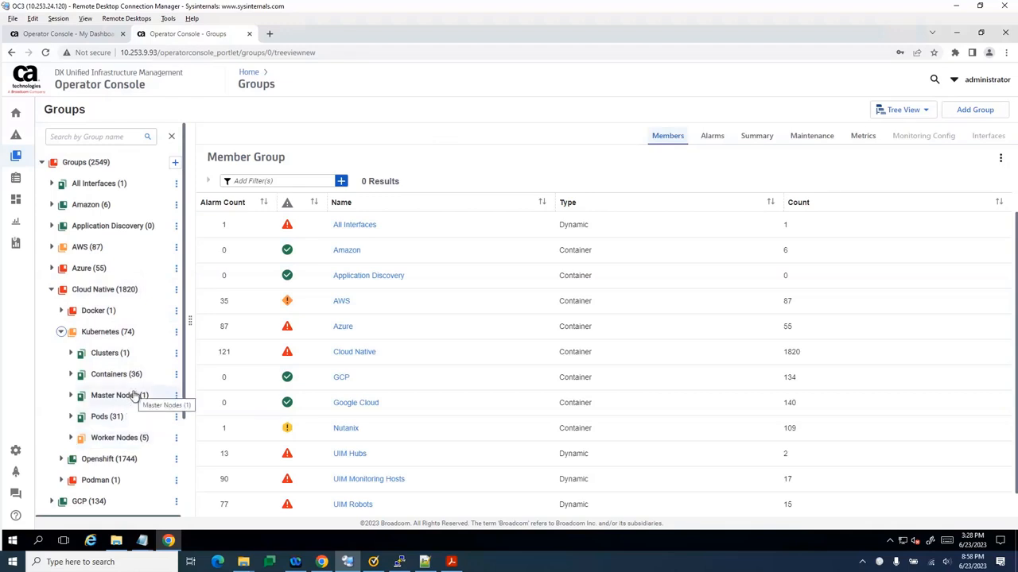
click(70, 353)
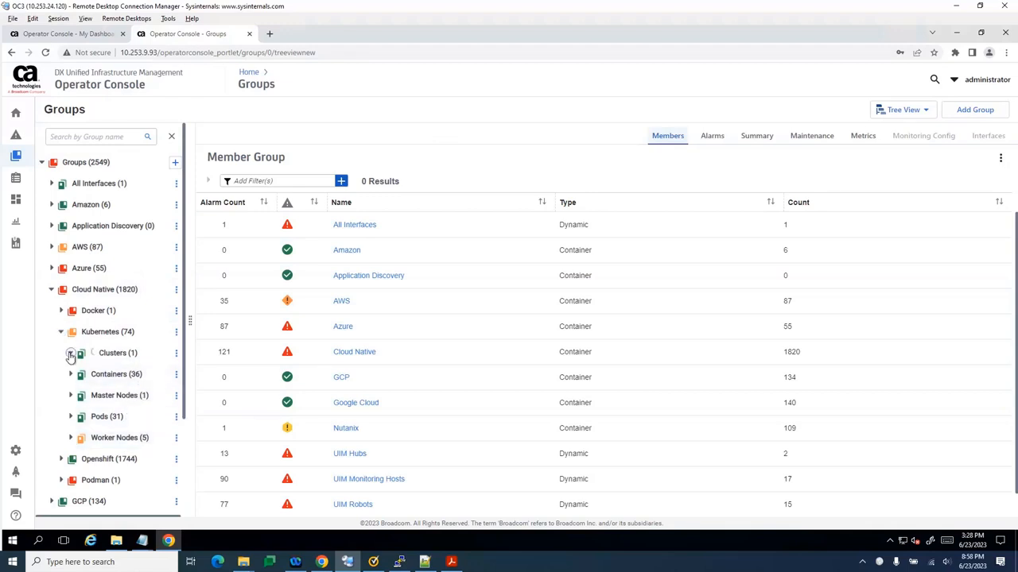
click(71, 355)
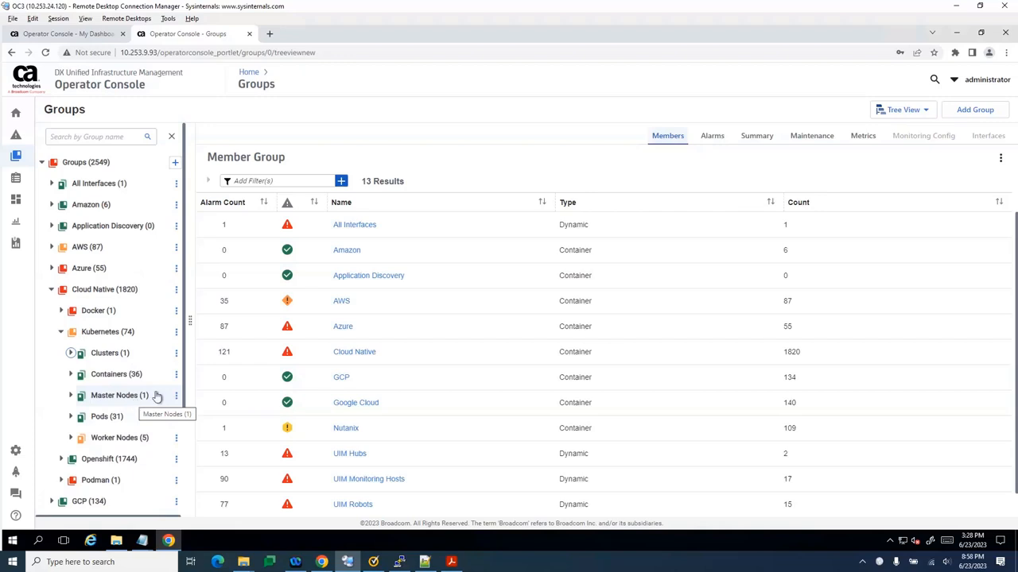
click(71, 354)
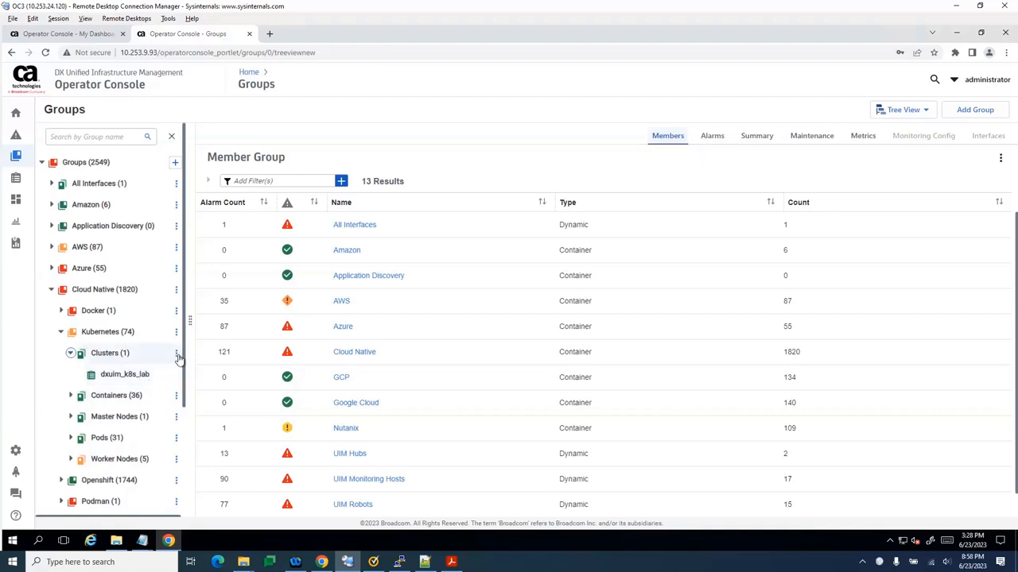
- Open the Clusters group for editing, review its membership criteria and matching devices, and close it without saving
click(176, 354)
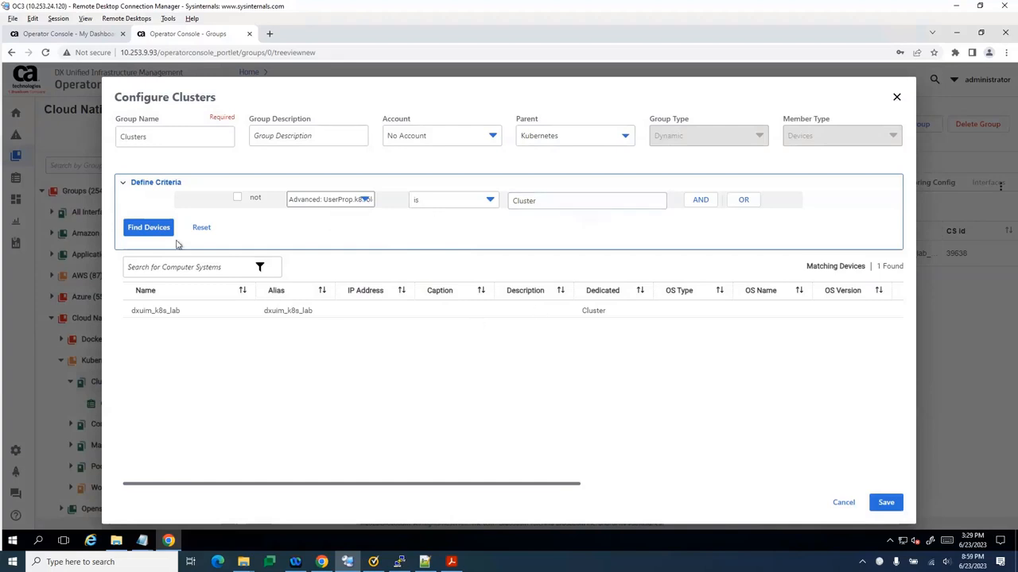
click(164, 232)
click(897, 99)
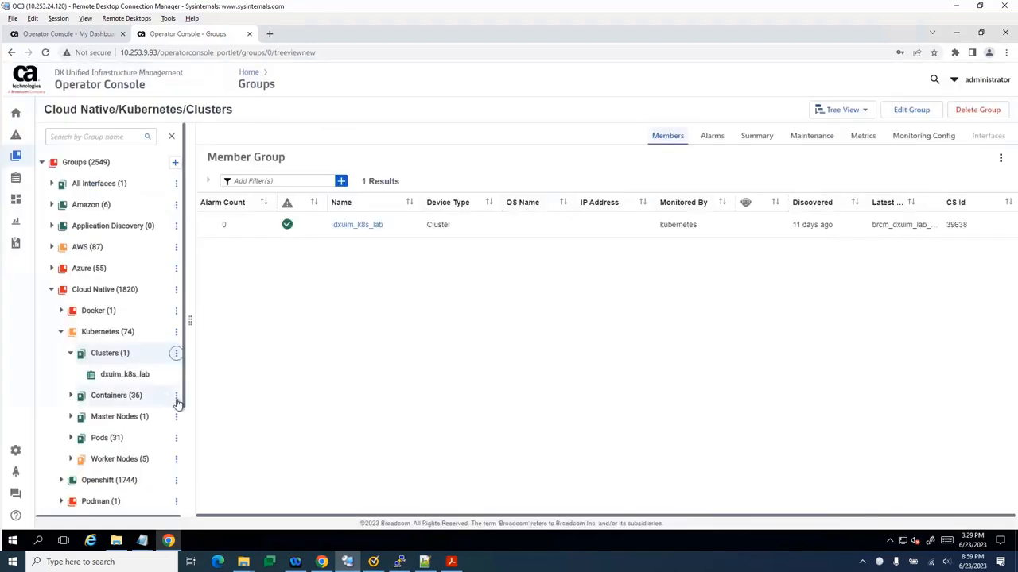
- Open the Kubernetes Containers group for editing, review its criteria and matching devices, and close it without saving
click(176, 396)
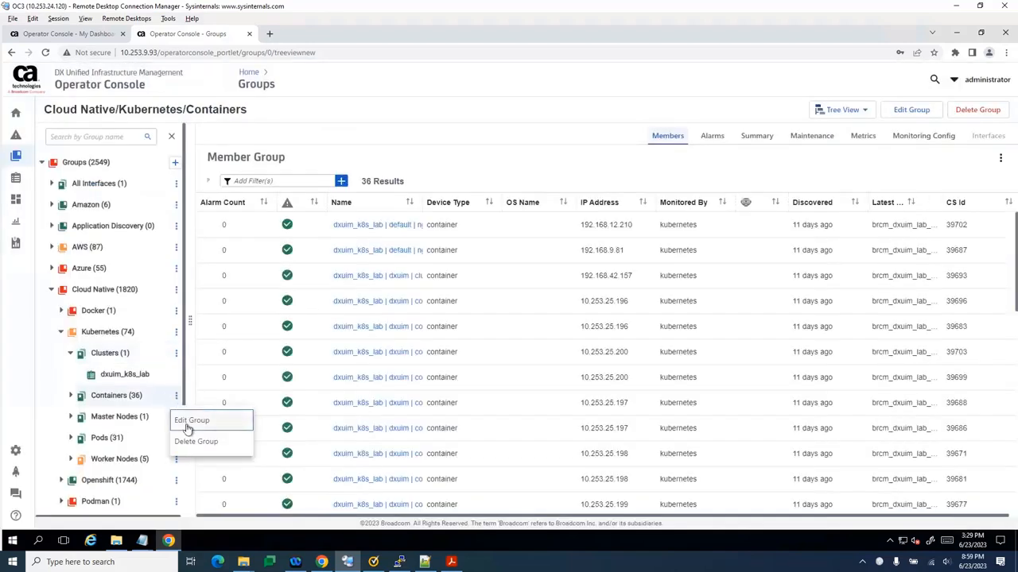
click(192, 420)
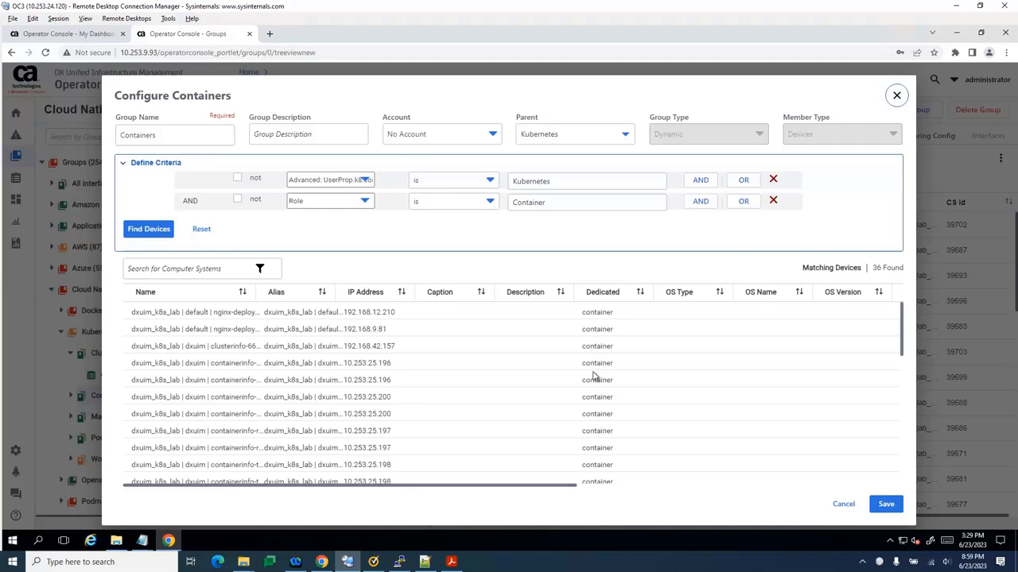
click(897, 95)
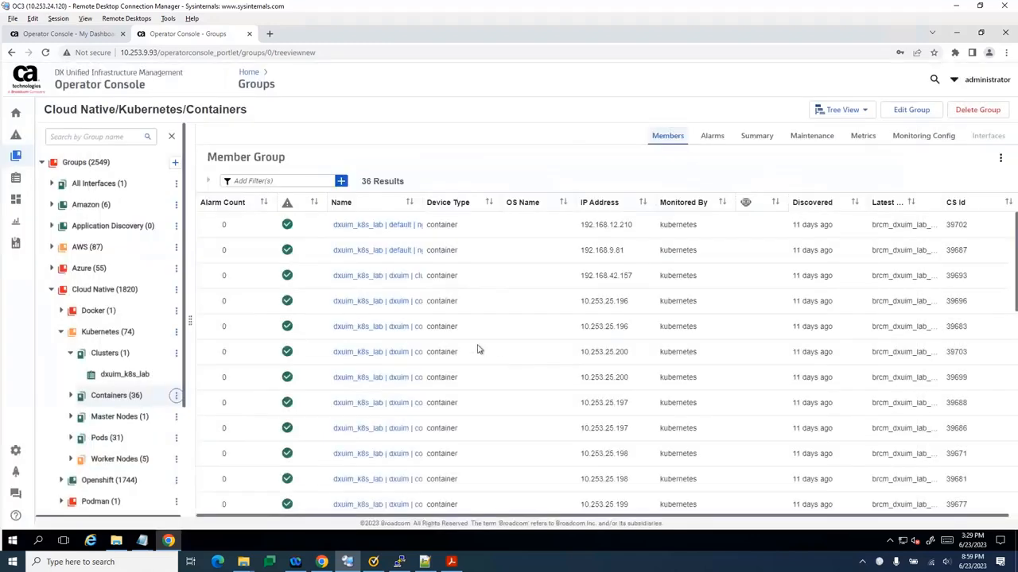
- Open the Master Nodes group for editing, browse the attributes available for its first criterion, and close it without saving
click(175, 417)
click(192, 443)
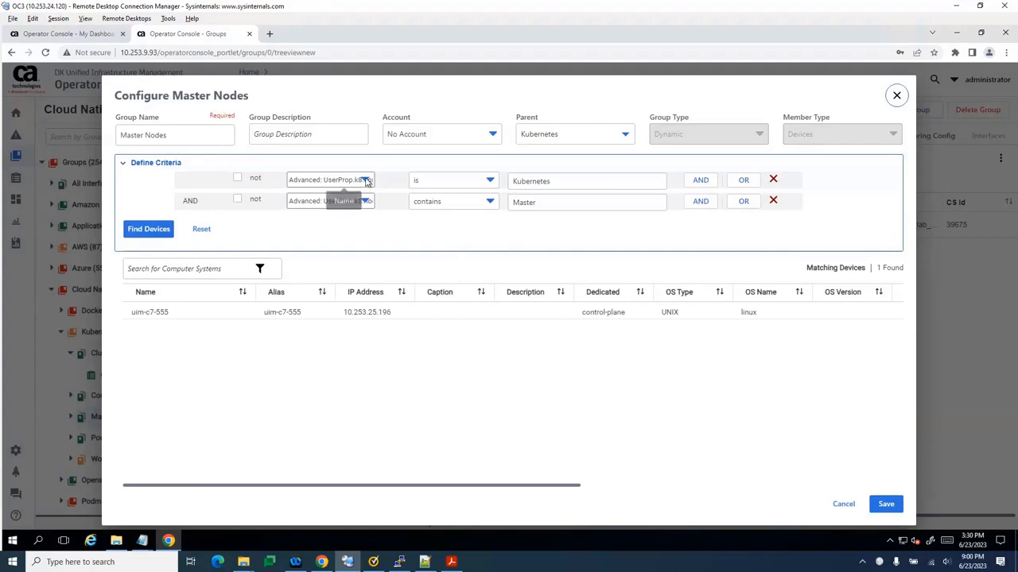
click(318, 181)
scroll(333, 234, down, 3)
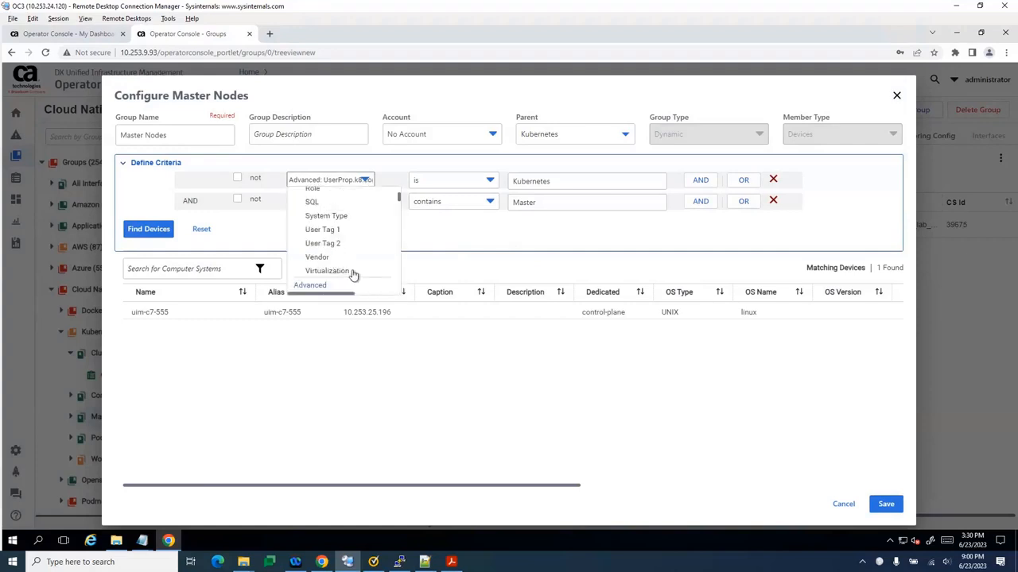
scroll(353, 275, up, 5)
scroll(354, 274, down, 10)
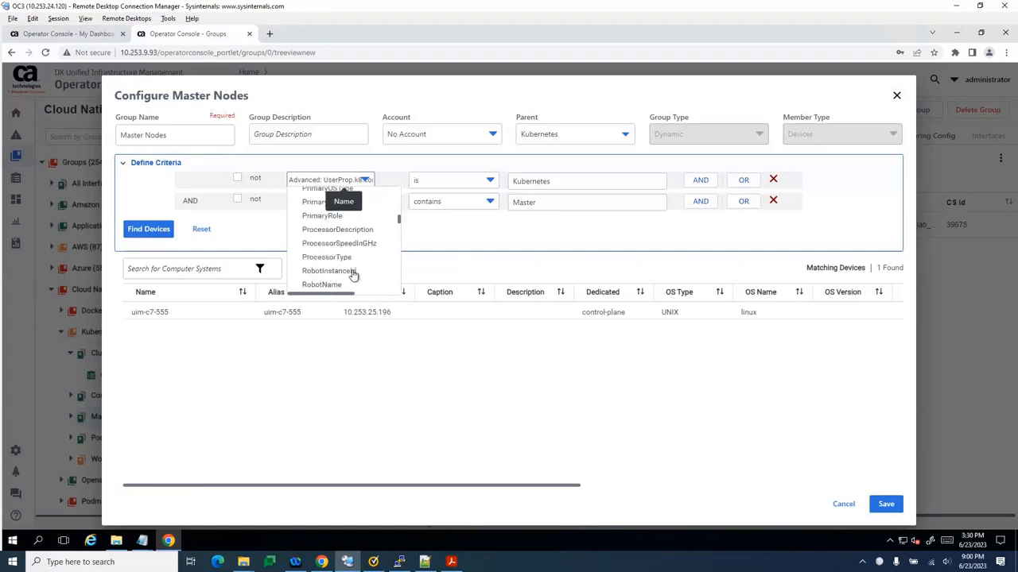
scroll(353, 274, down, 5)
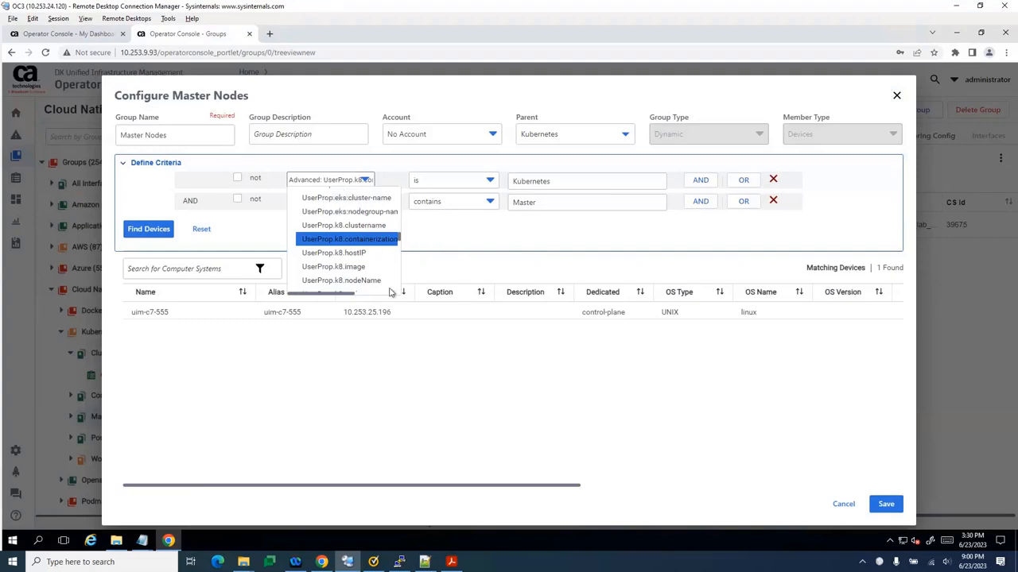
scroll(368, 284, down, 3)
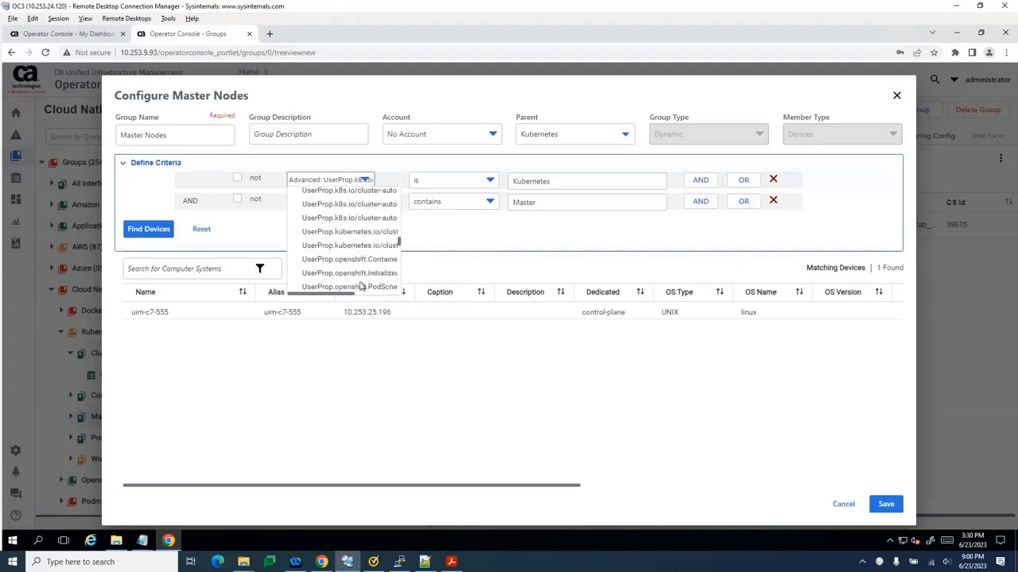
scroll(370, 274, down, 3)
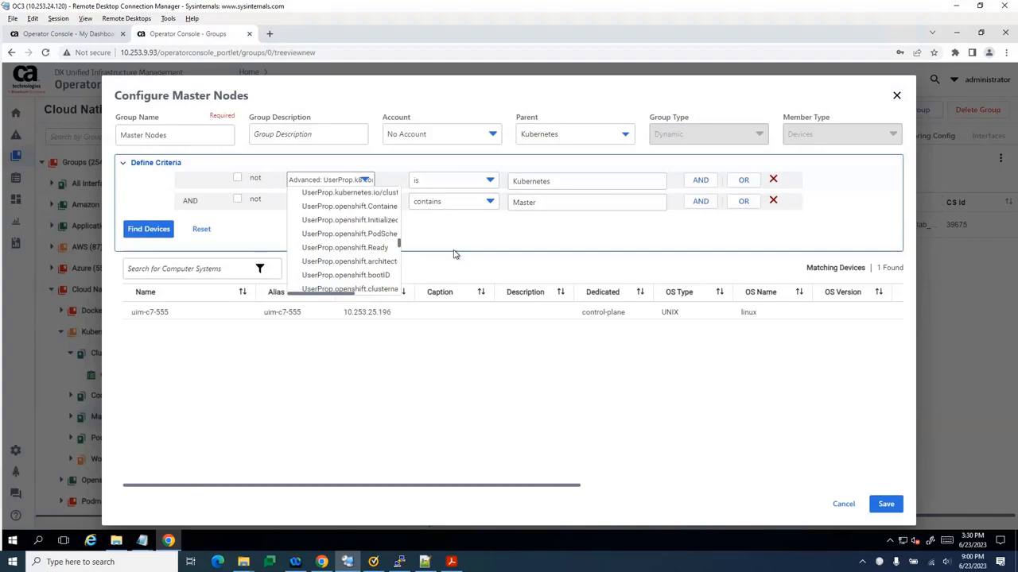
click(454, 254)
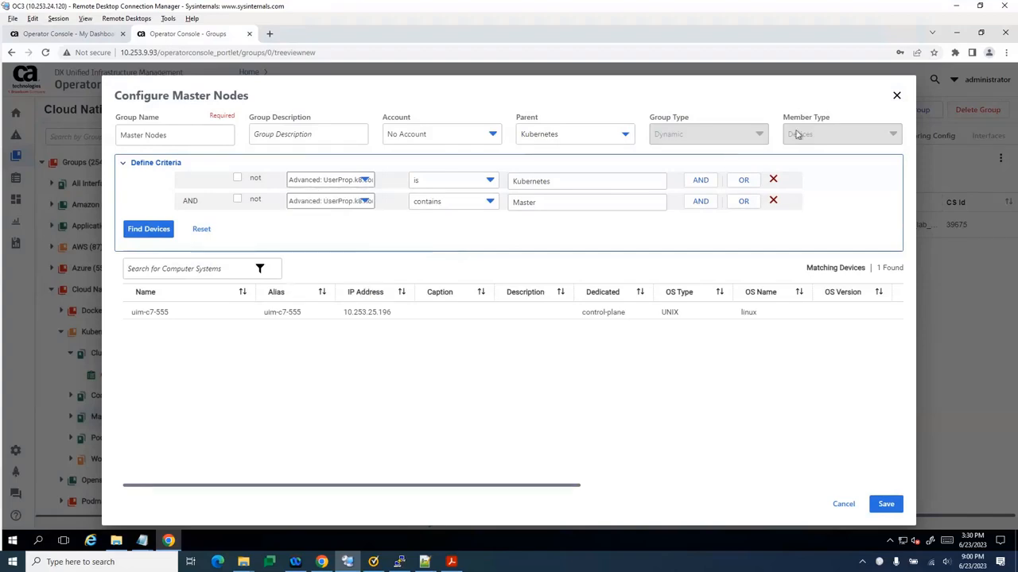
click(896, 96)
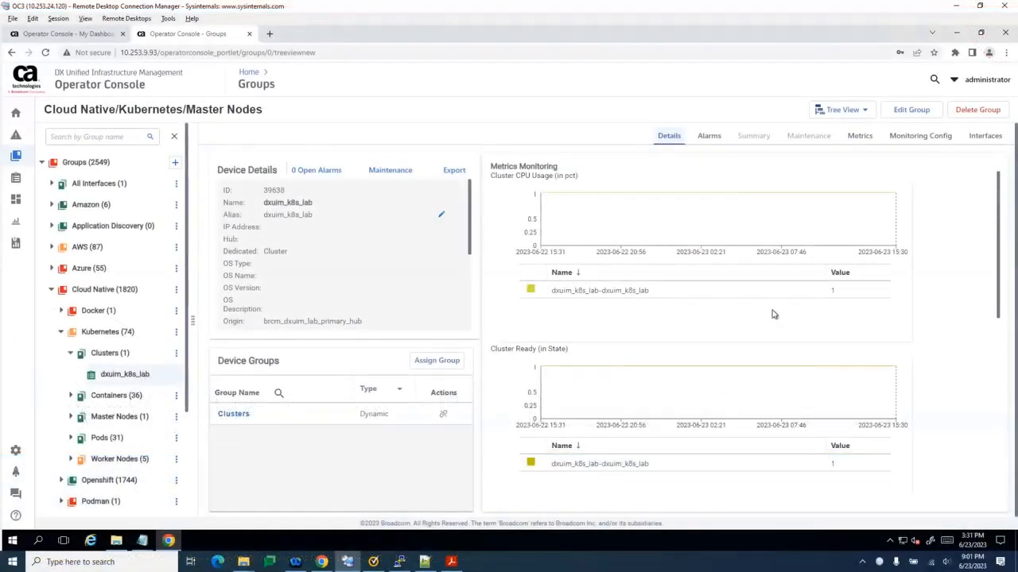
- Open the dxuim_k8s_lab cluster's metrics and examine the Kubernetes metrics offered for a new metrics view, without creating one
click(860, 136)
mouse_move(731, 306)
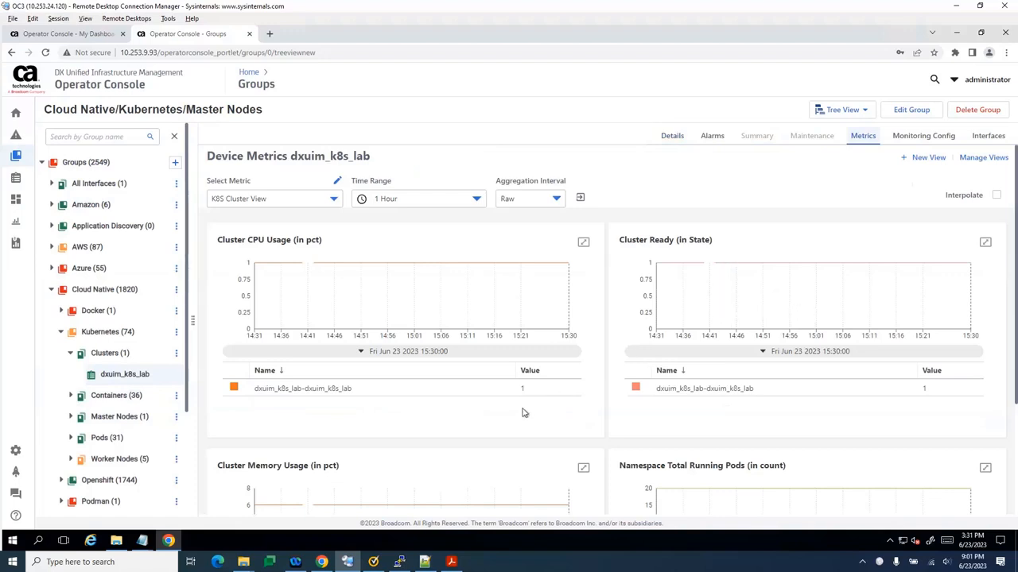
click(926, 160)
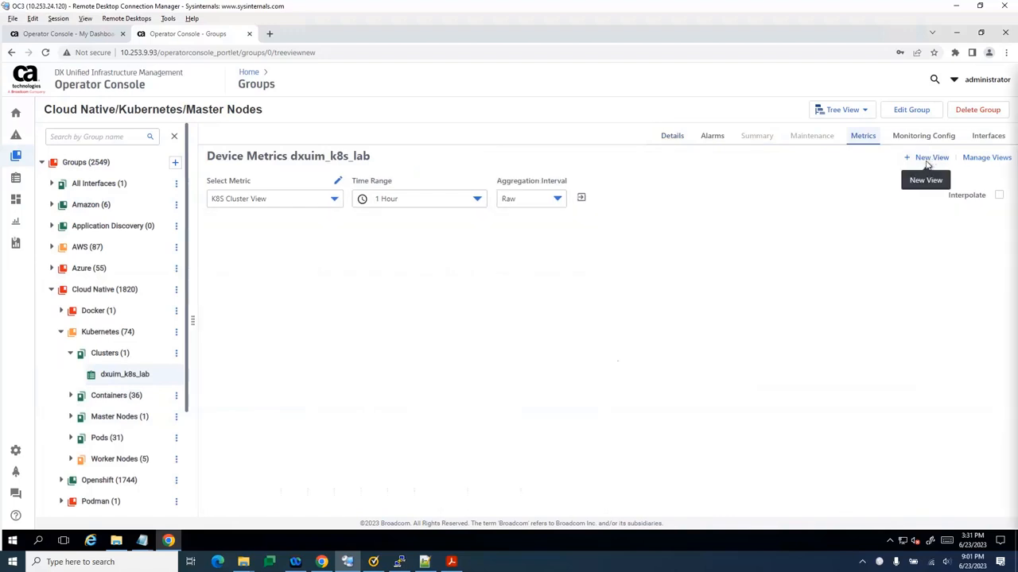
click(736, 246)
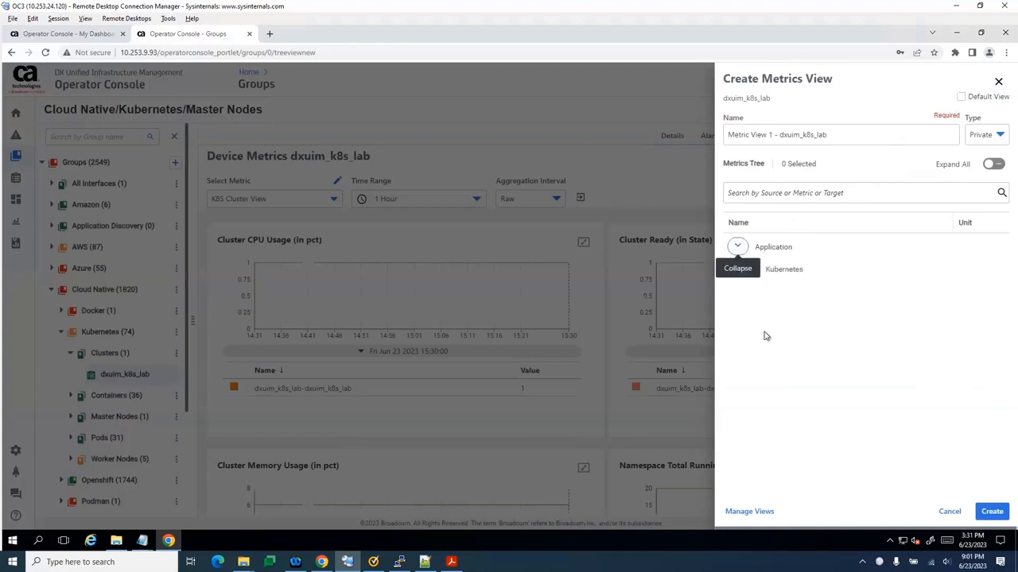
click(747, 269)
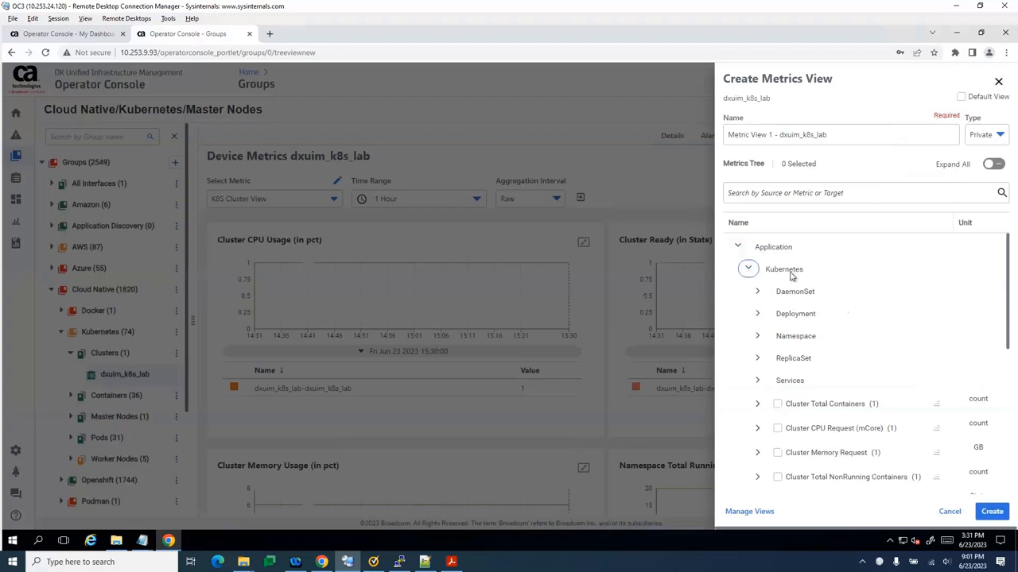
scroll(819, 366, down, 3)
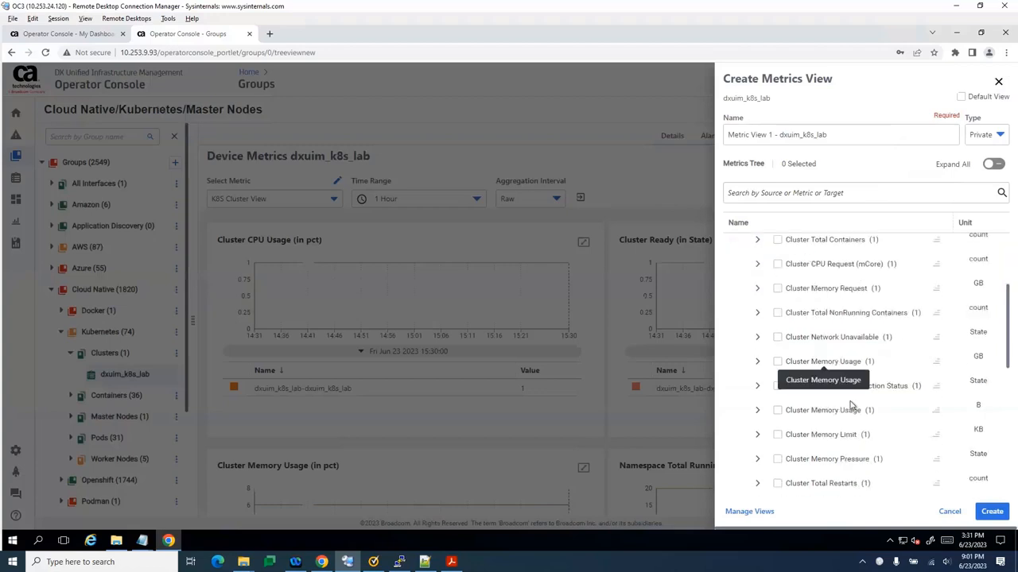
scroll(849, 409, up, 3)
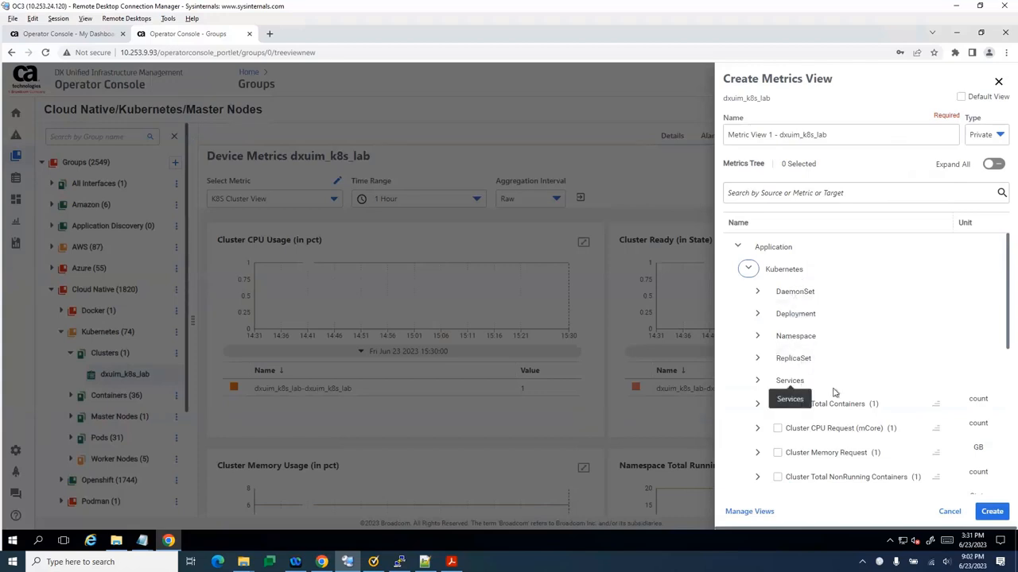
scroll(834, 392, down, 12)
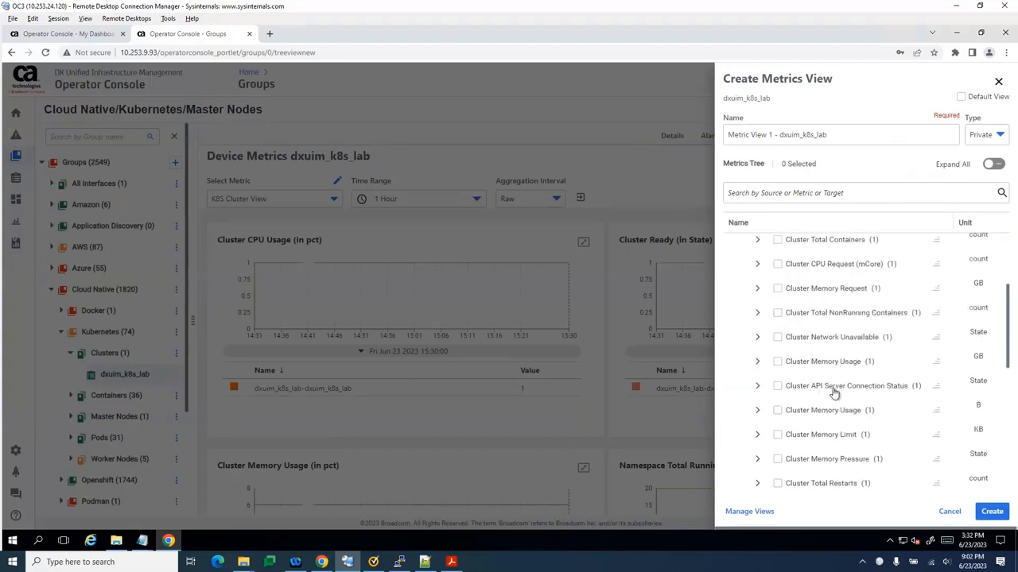
scroll(833, 392, down, 3)
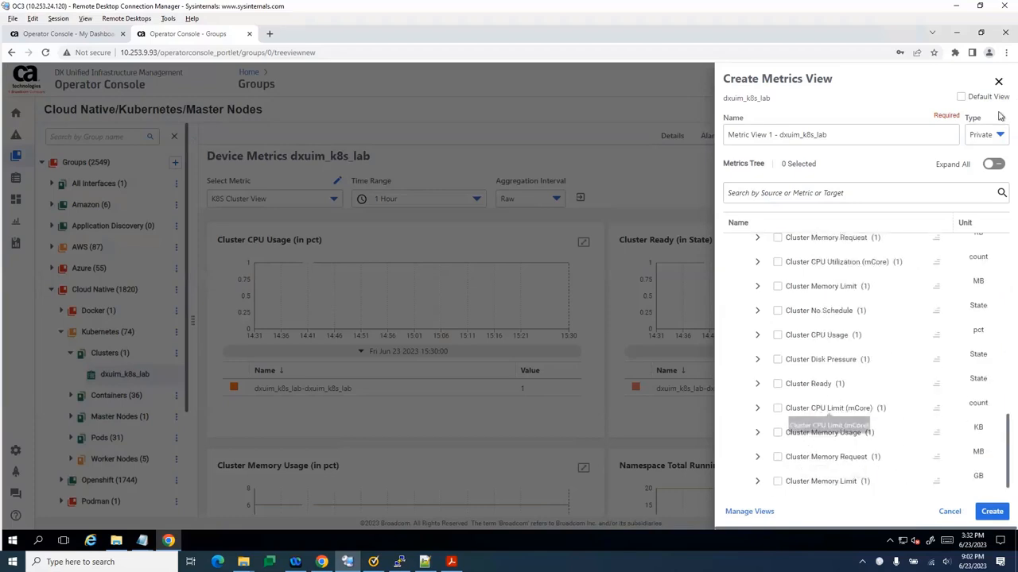
click(999, 82)
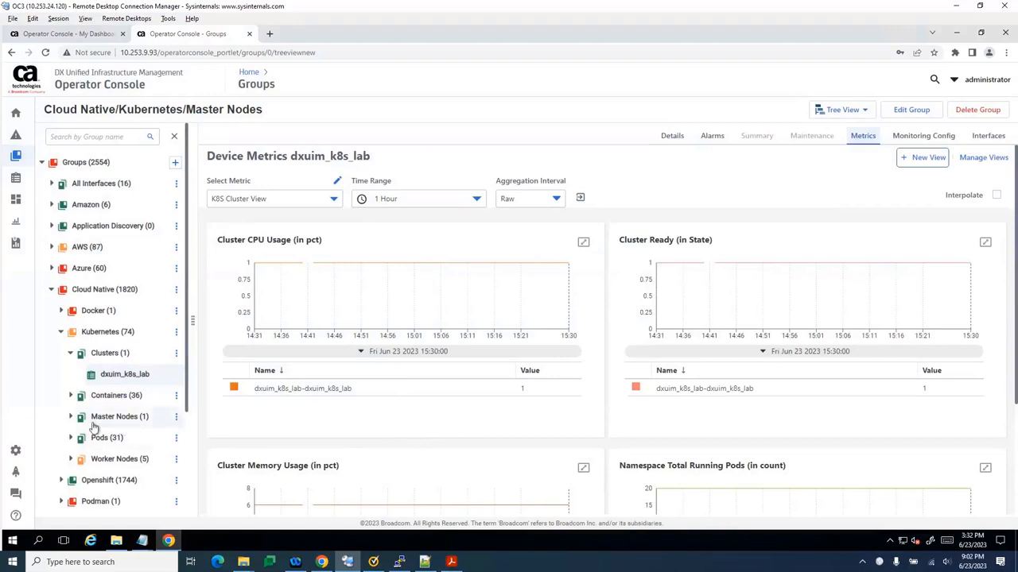
- Expand the Master Nodes group and inspect the copy options for the K8S Cluster View, closing them without copying
click(70, 417)
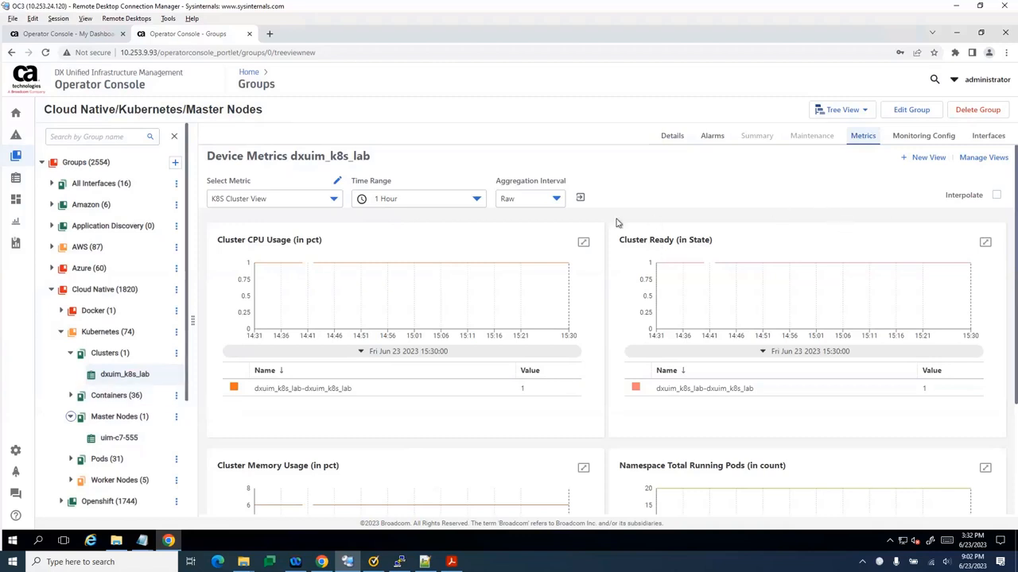
click(965, 161)
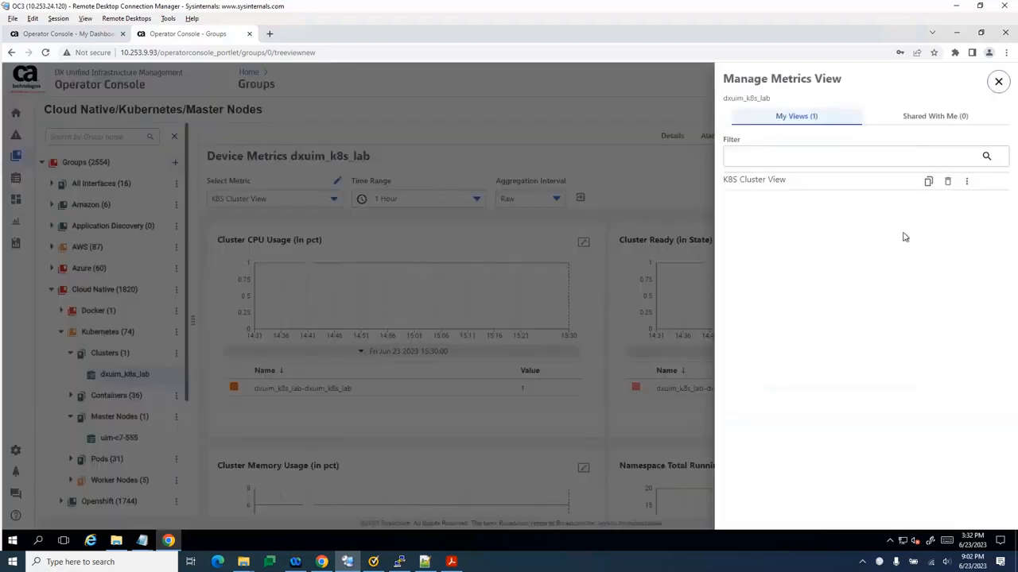
click(928, 183)
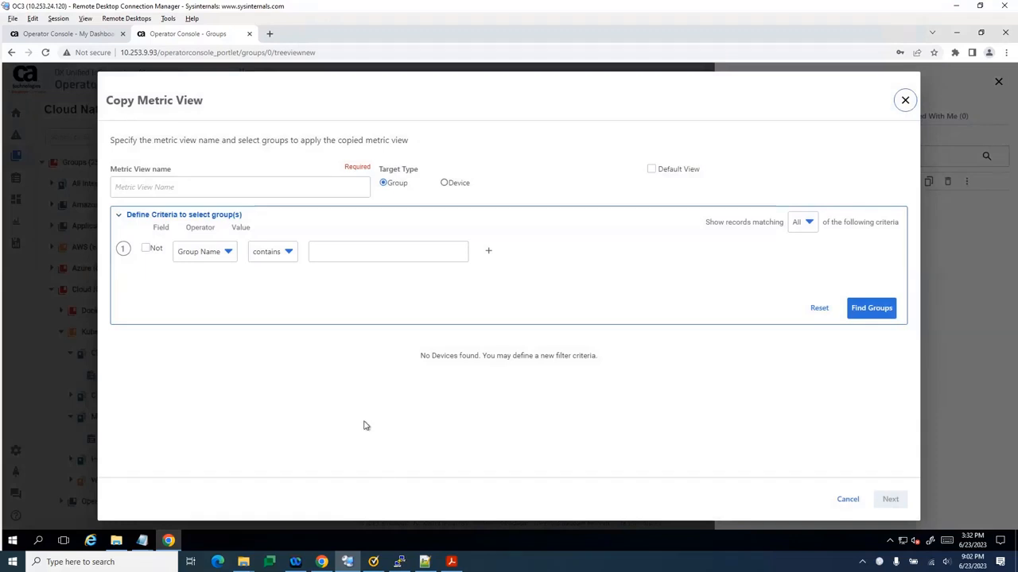
click(905, 101)
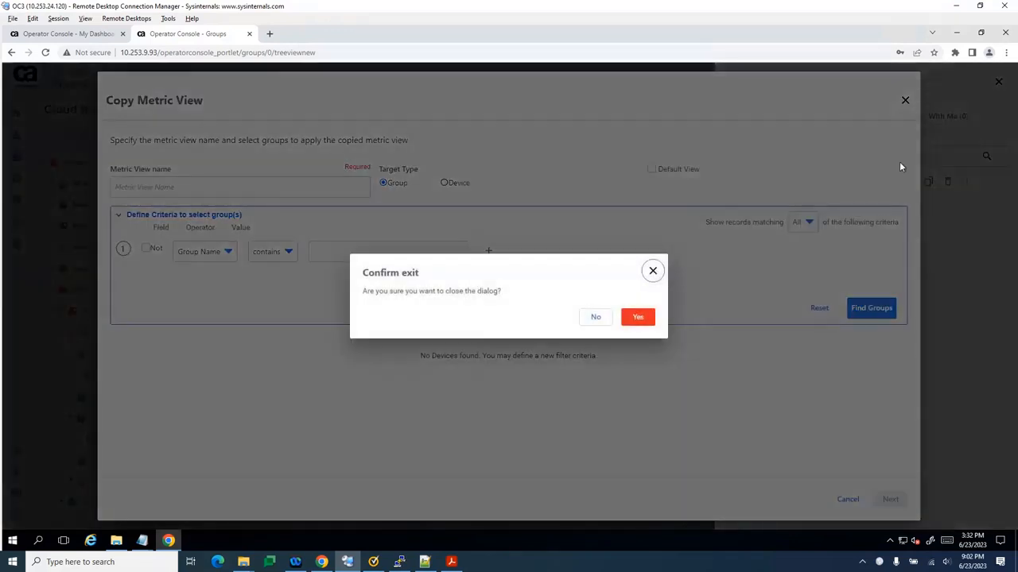
click(639, 318)
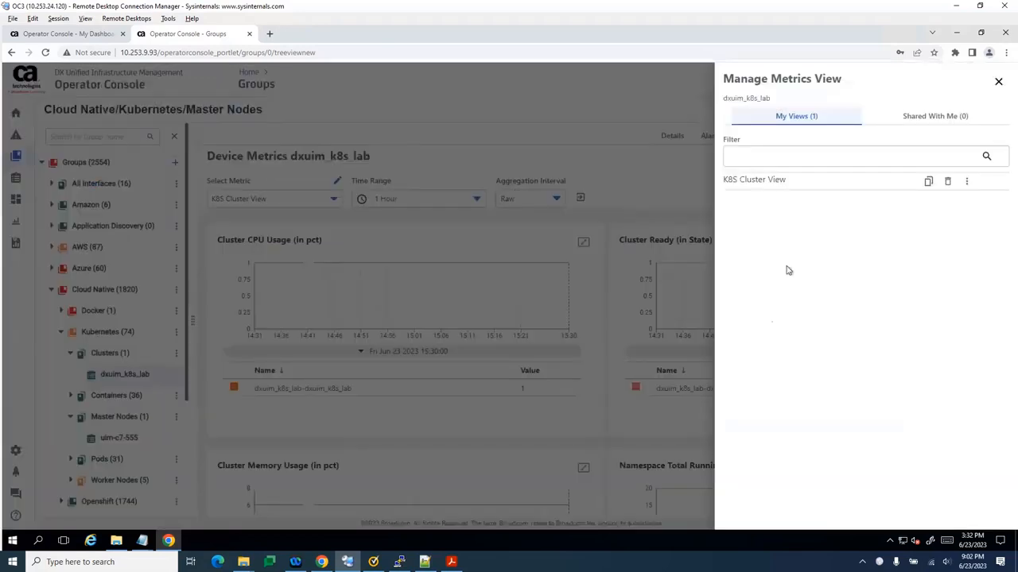
click(999, 83)
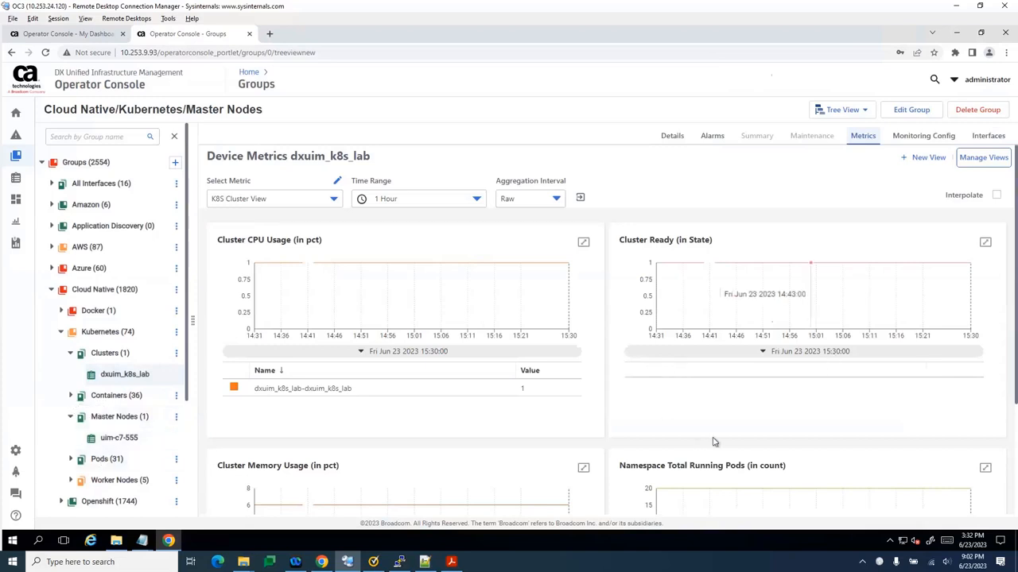
- Review the charts of the dxuim_k8s_lab cluster's K8S Cluster View, and open the Performance Reports Designer from the settings
scroll(711, 443, down, 2)
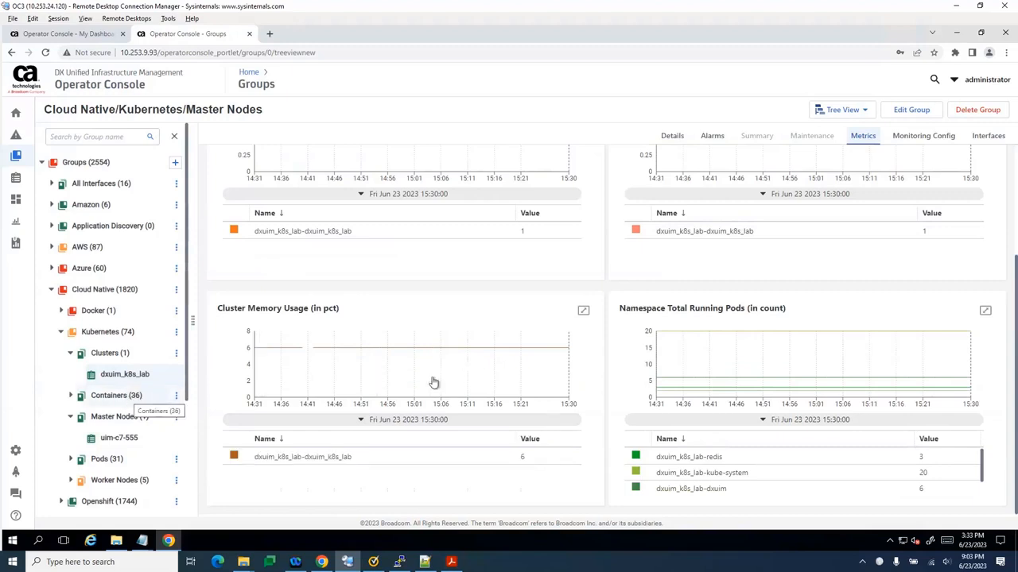
scroll(558, 368, up, 2)
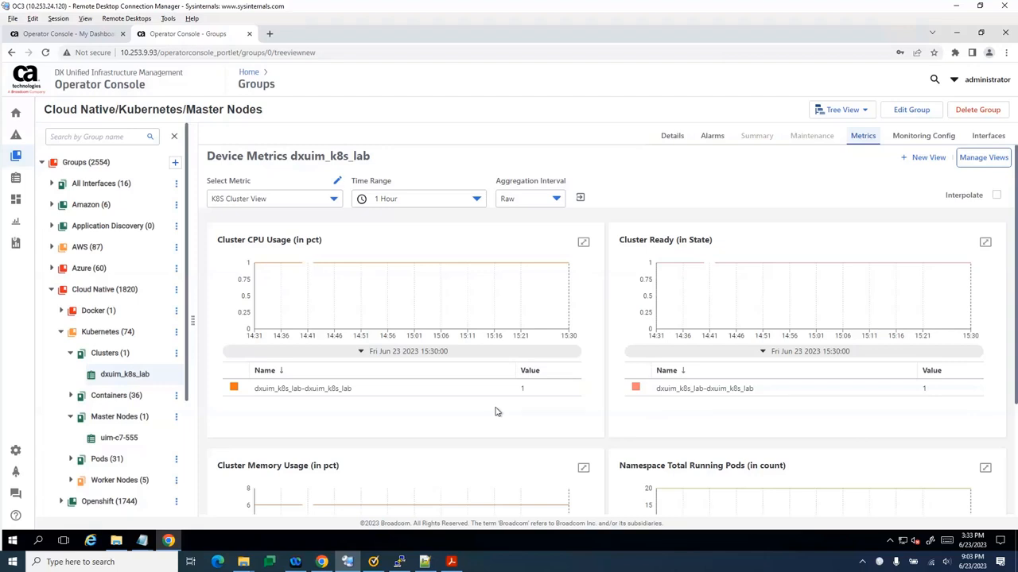
click(15, 451)
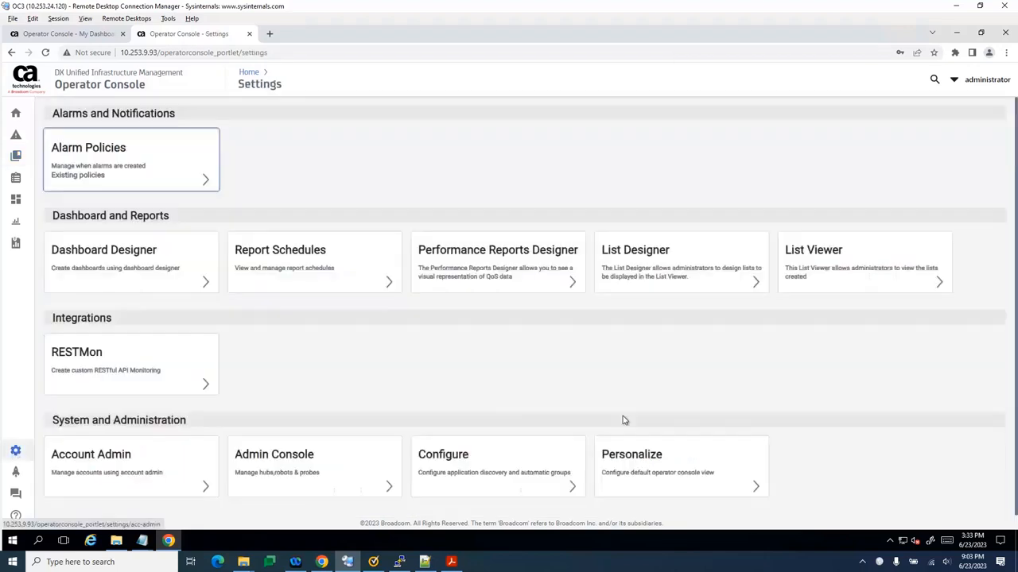
click(545, 287)
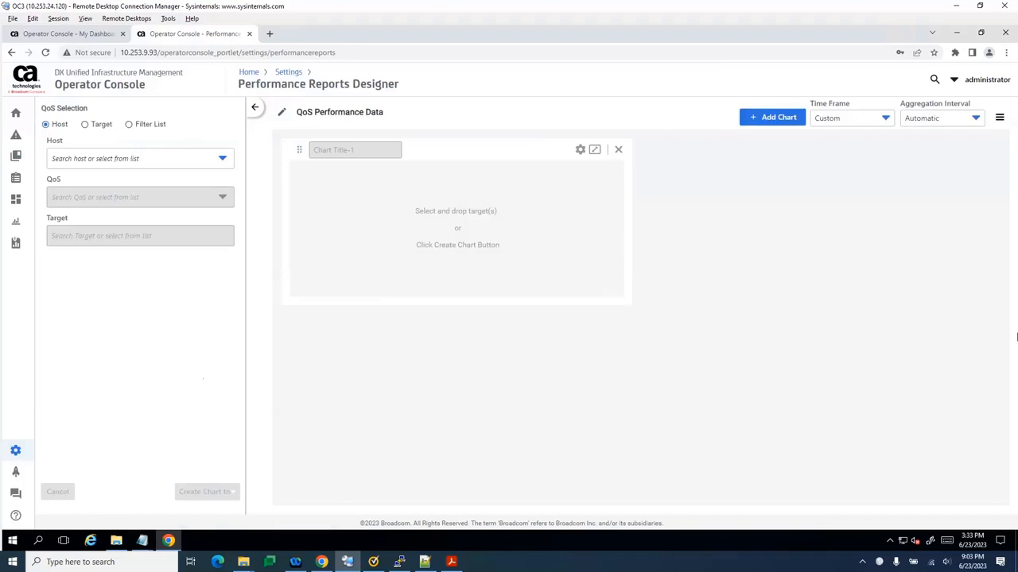
- Chart QOS_KUBE_CLUSTER_CPU_UTILIZATION by target for dxuim_k8s_lab, placing the dxuim_k8s_lab host in the first empty chart
click(101, 127)
click(157, 163)
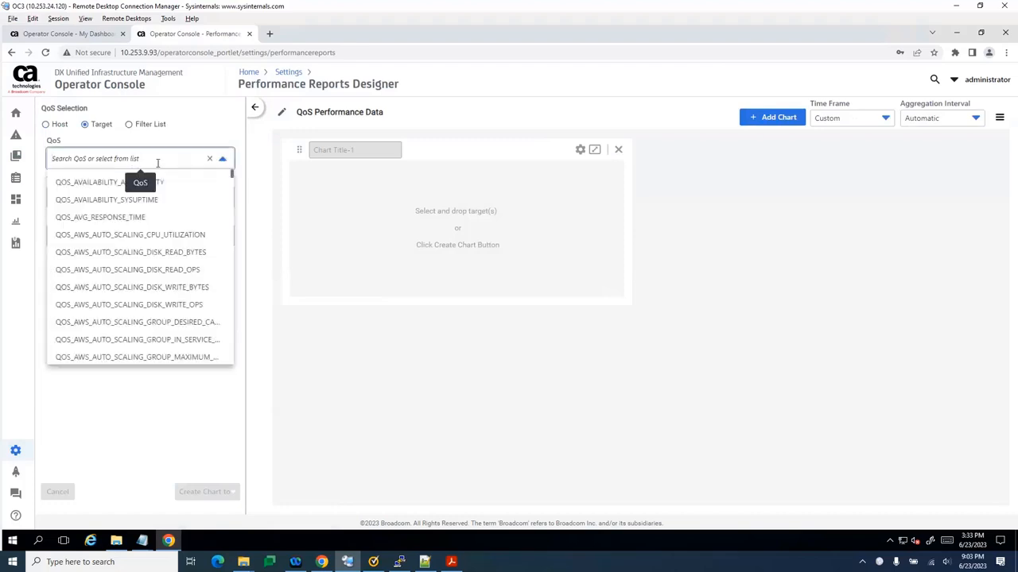
text(QOS_KUBE)
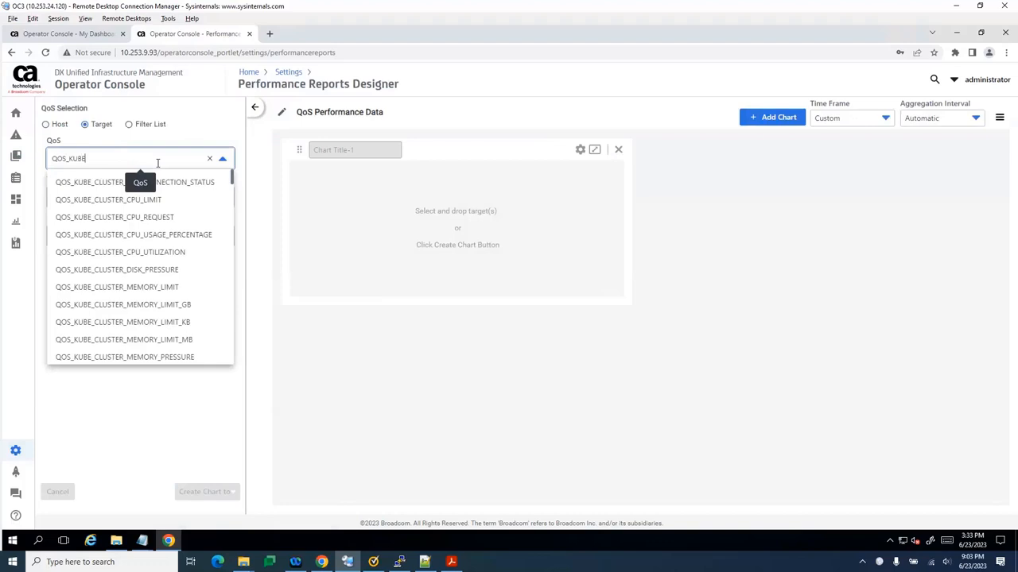
click(164, 259)
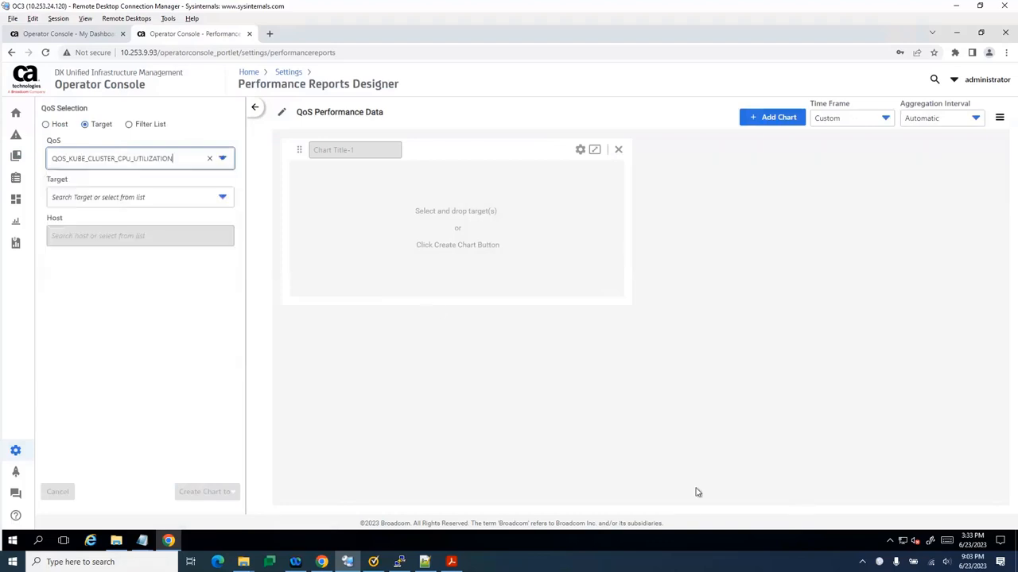
click(110, 197)
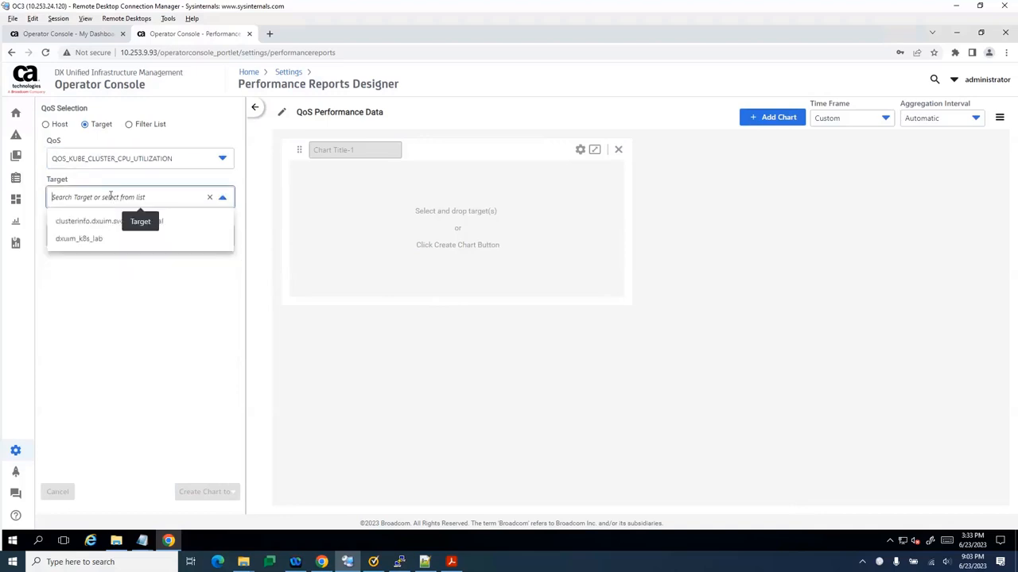
click(111, 238)
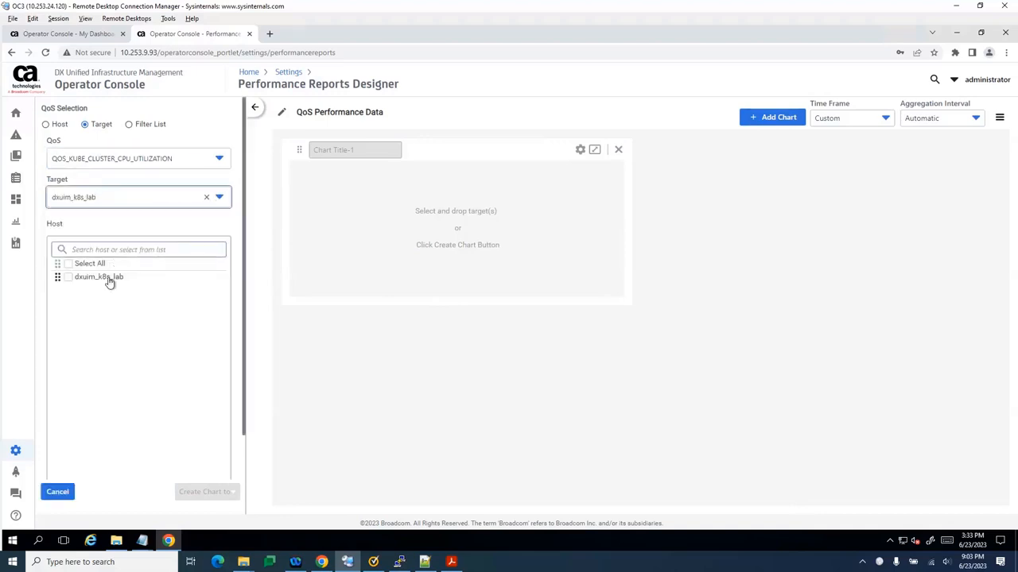
drag(109, 277, 437, 246)
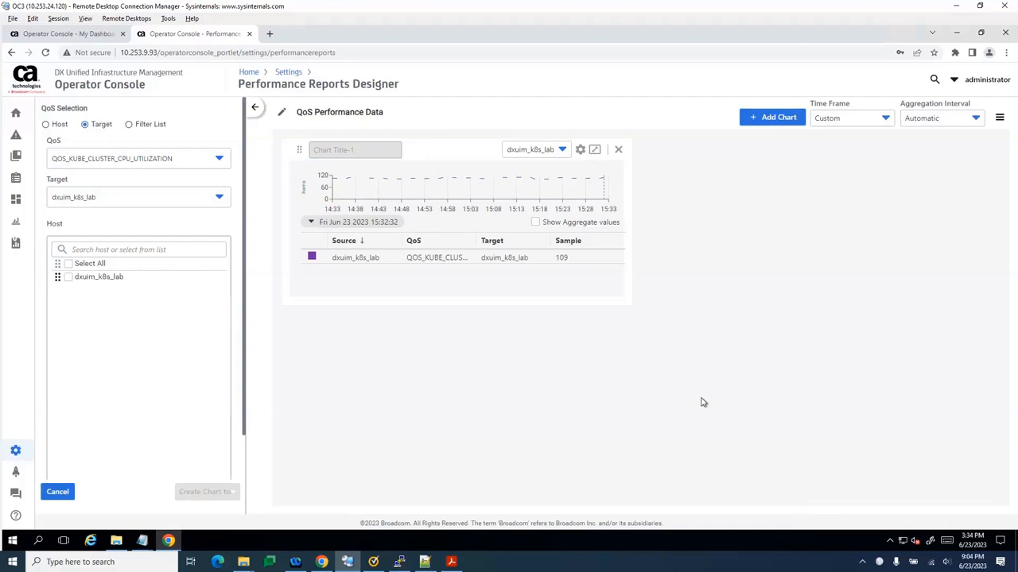
- Add more empty charts to the QoS Performance Data report
click(775, 121)
click(775, 123)
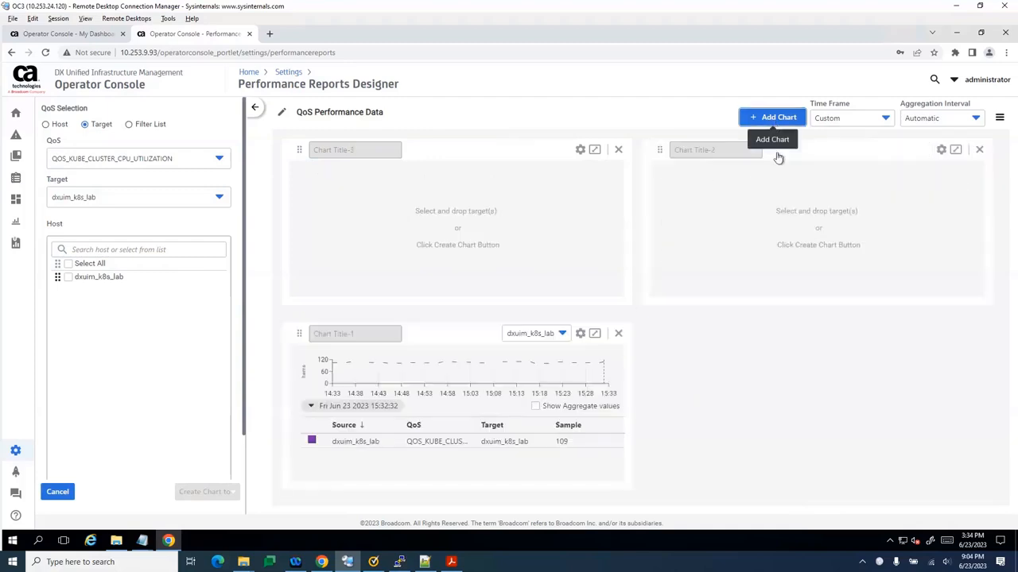
click(775, 123)
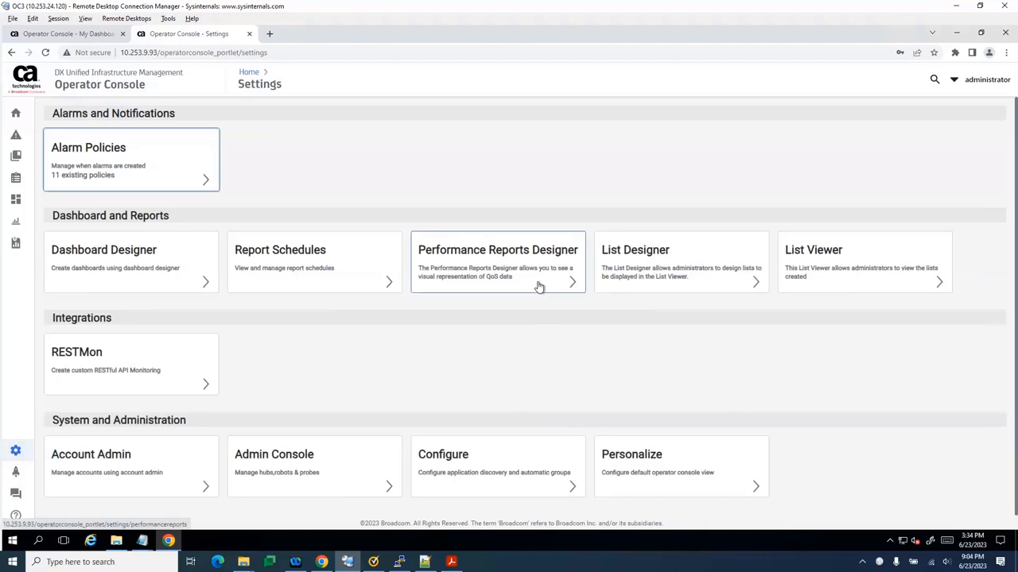
- Open the List Designer and review the Nodes list's primary column settings and available drilldown reports, closing them without applying changes
click(643, 277)
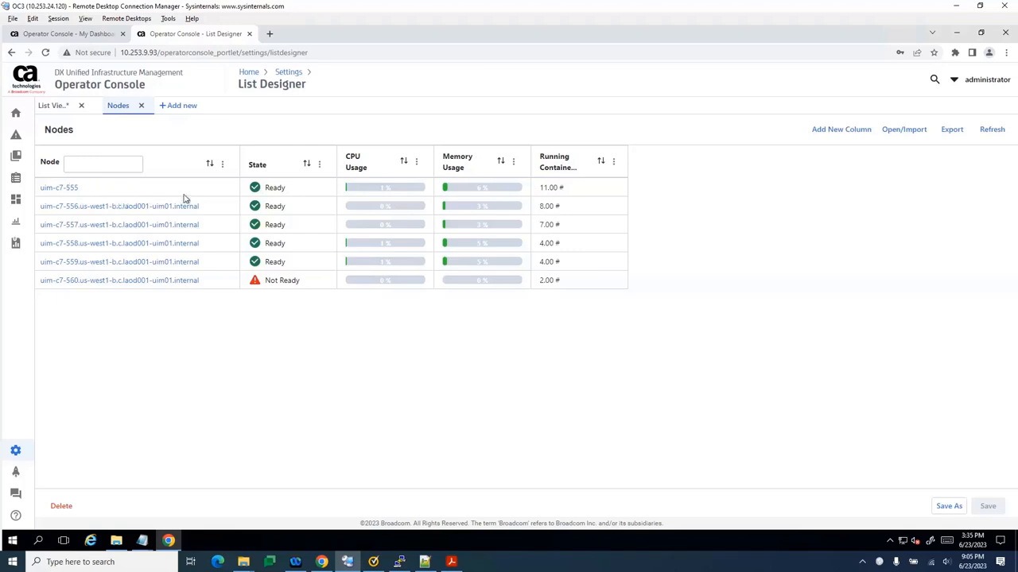
click(222, 165)
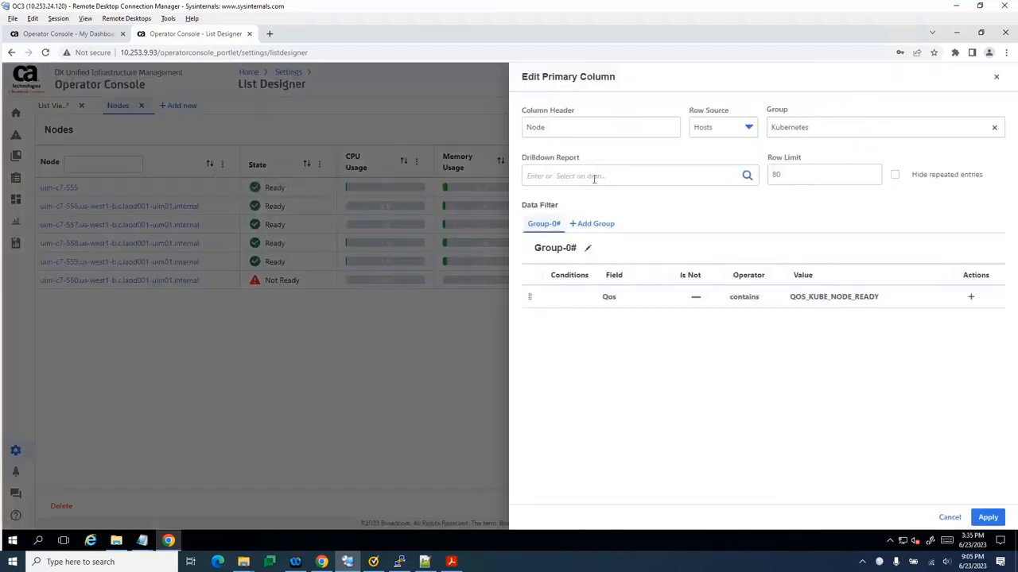
click(594, 178)
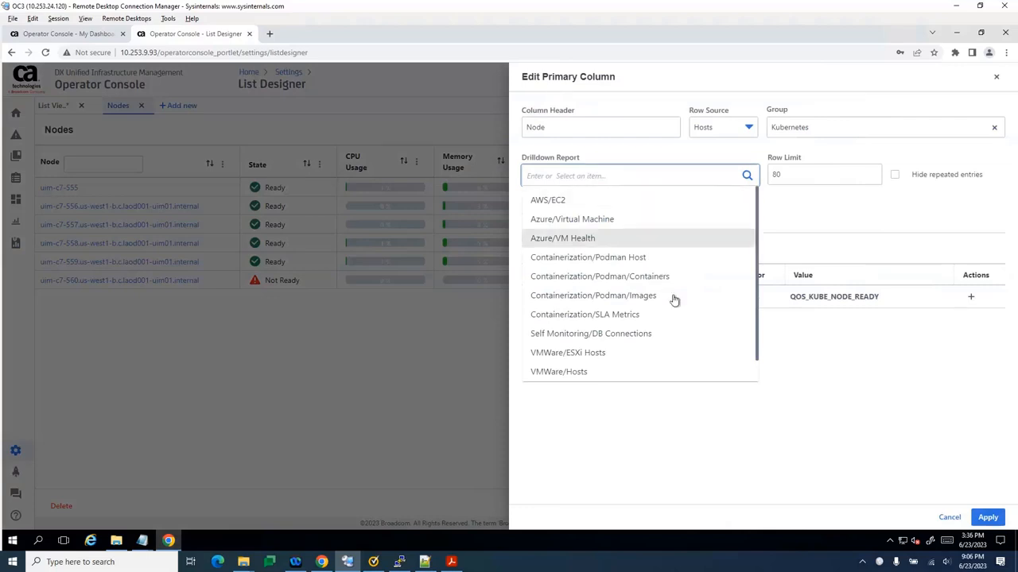
scroll(674, 299, down, 1)
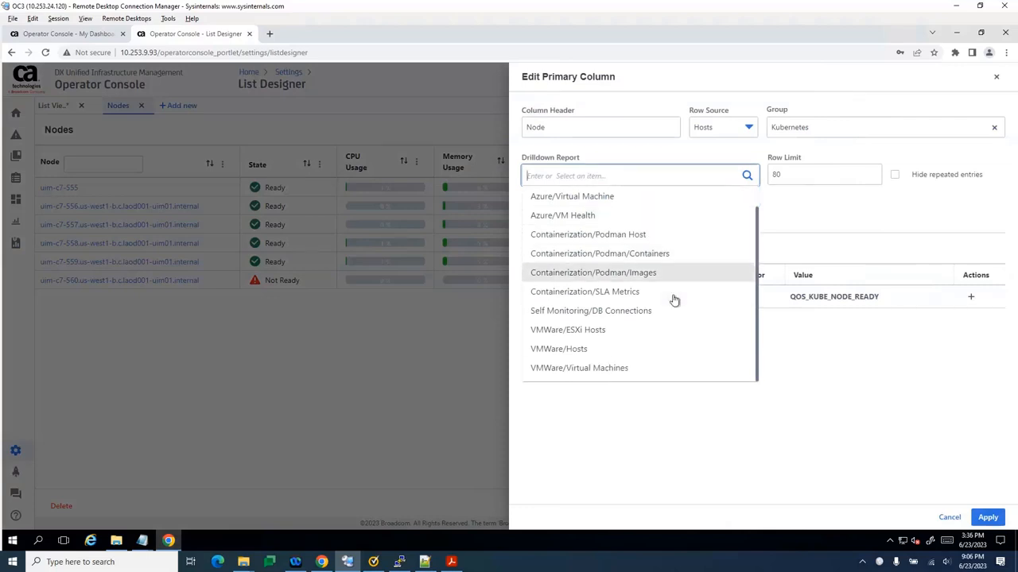
click(818, 412)
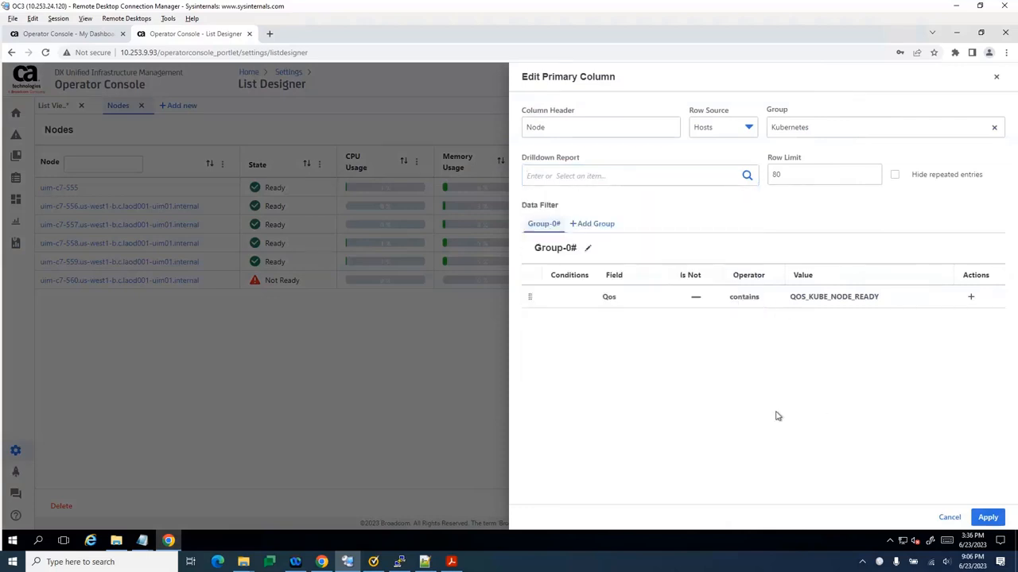
click(996, 77)
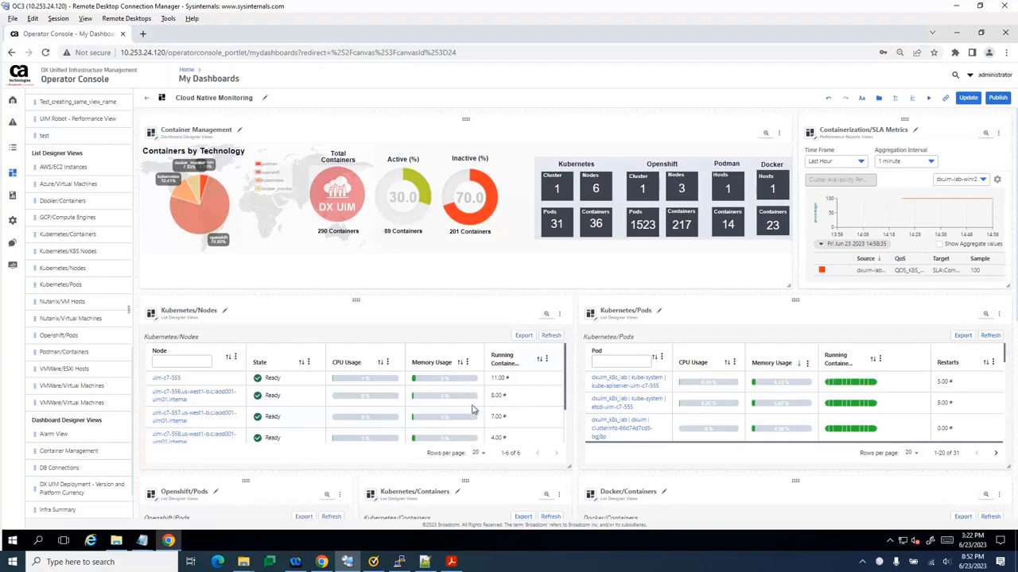
- Examine the Kubernetes nodes, pods and containers lists and the Kubernetes node count tile on the Cloud Native Monitoring dashboard
scroll(473, 407, down, 2)
scroll(471, 409, up, 3)
scroll(205, 392, down, 2)
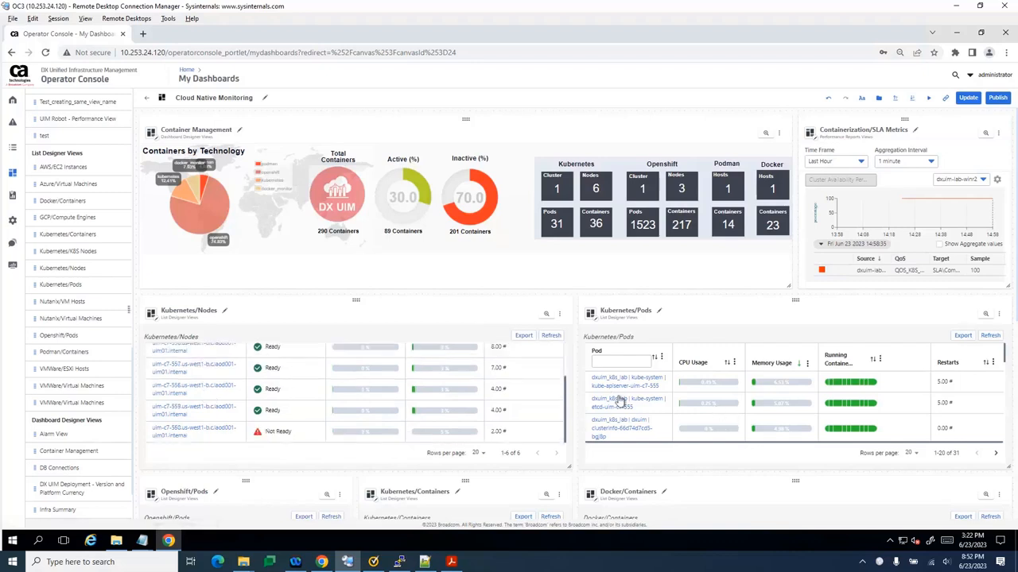
scroll(723, 409, down, 1)
scroll(725, 408, down, 2)
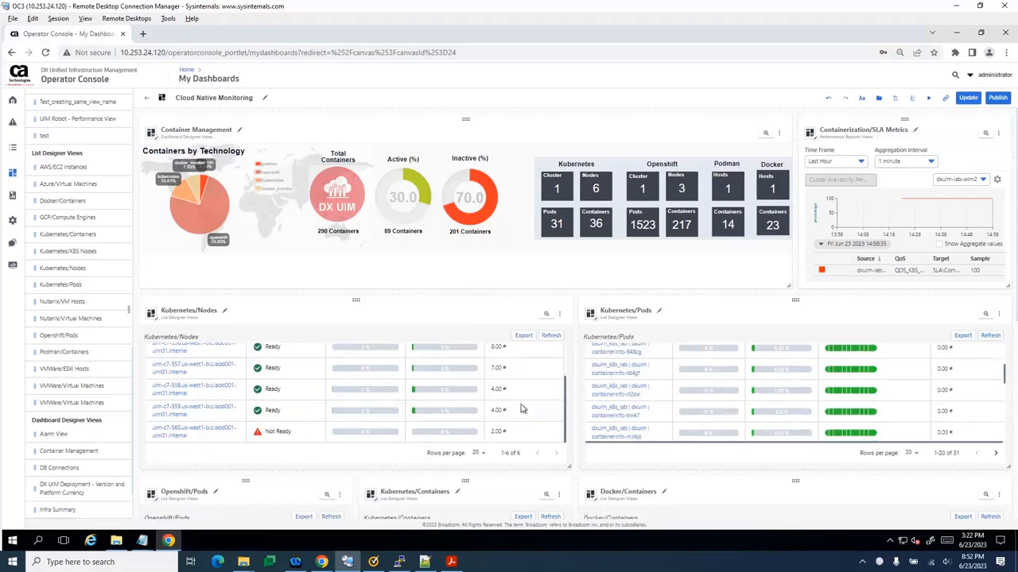
scroll(537, 445, down, 2)
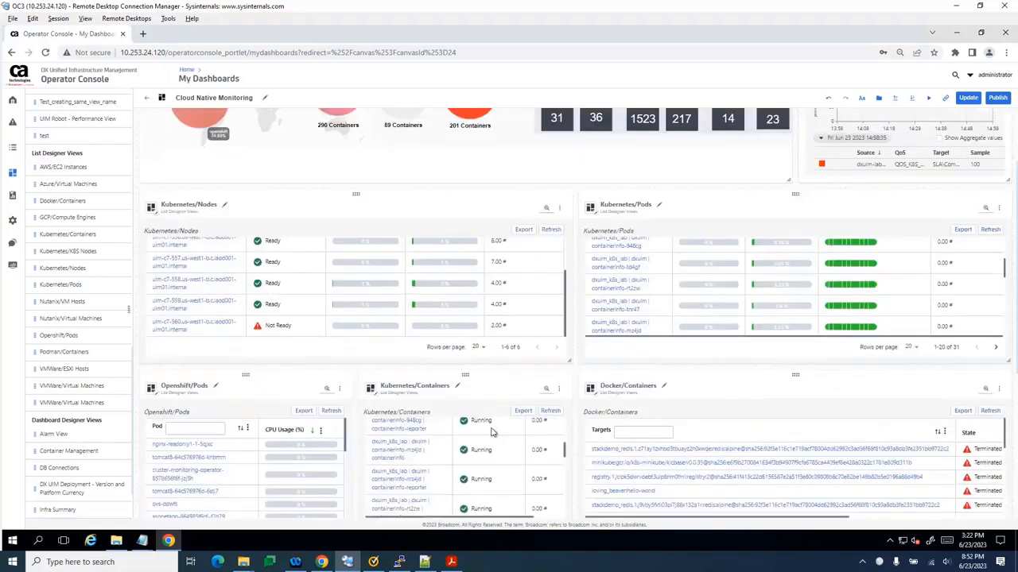
scroll(488, 434, up, 3)
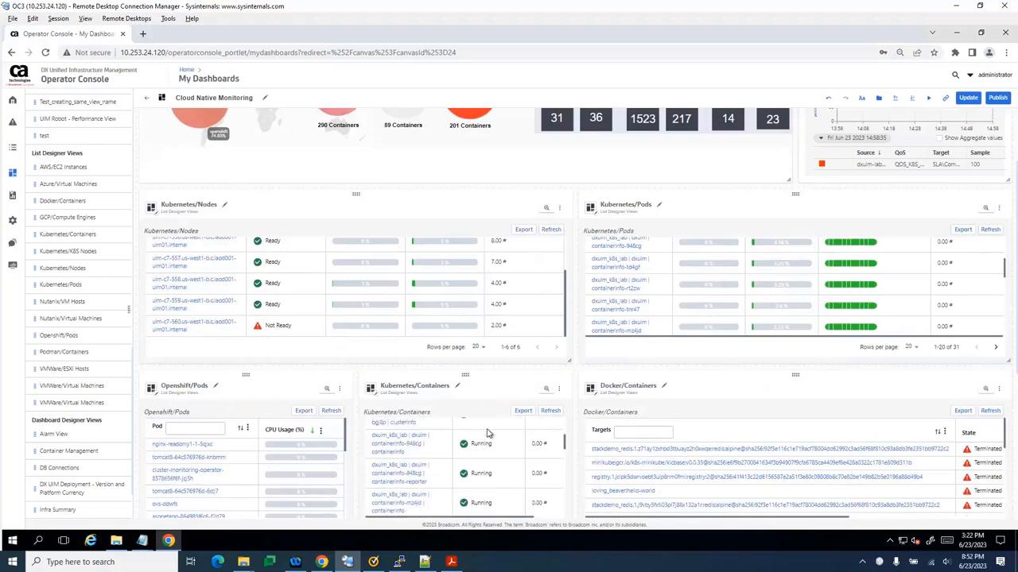
scroll(522, 398, up, 2)
scroll(522, 398, up, 2)
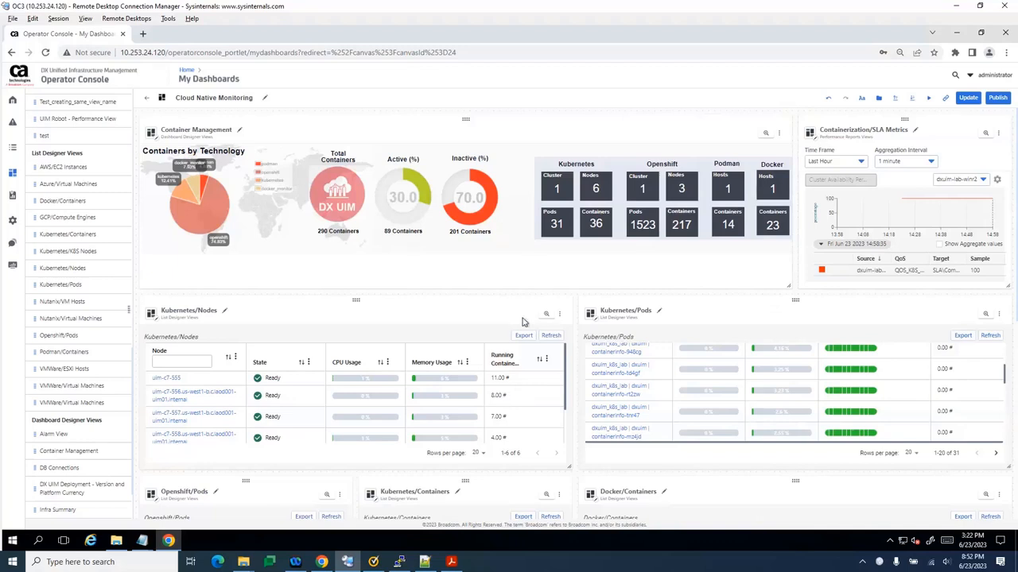
mouse_move(603, 196)
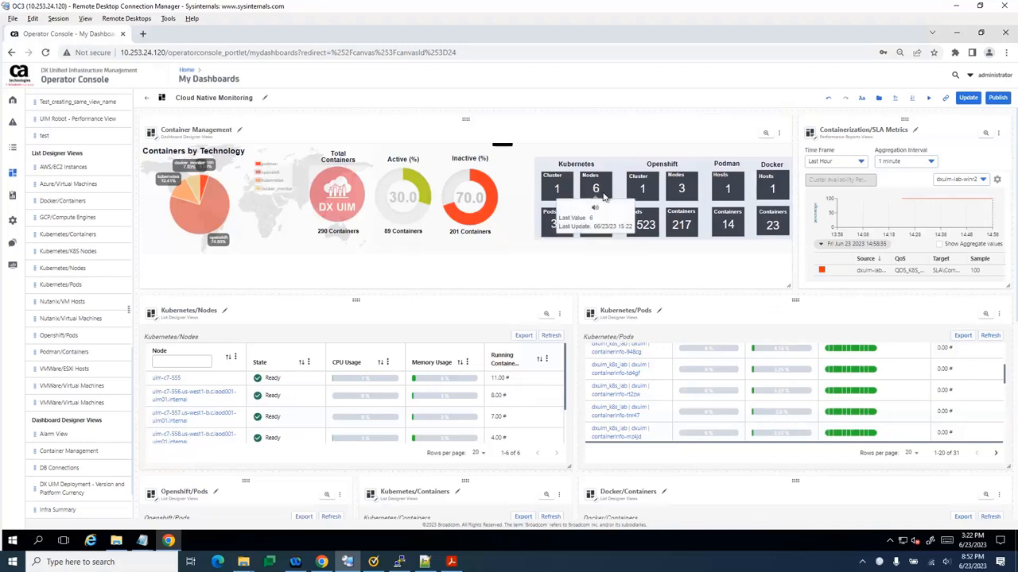